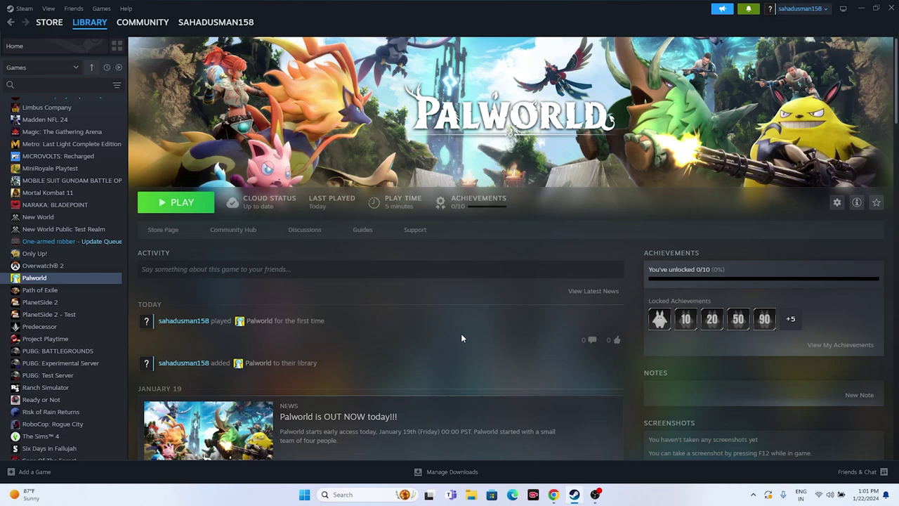
Open the Start menu's power options to locate the restart command, and dismiss the menu
left_click(304, 495)
left_click(304, 495)
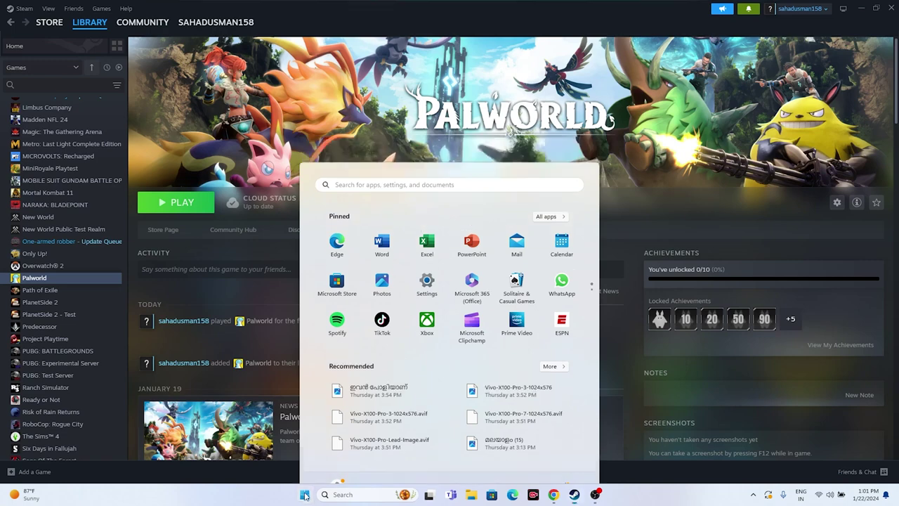
left_click(304, 495)
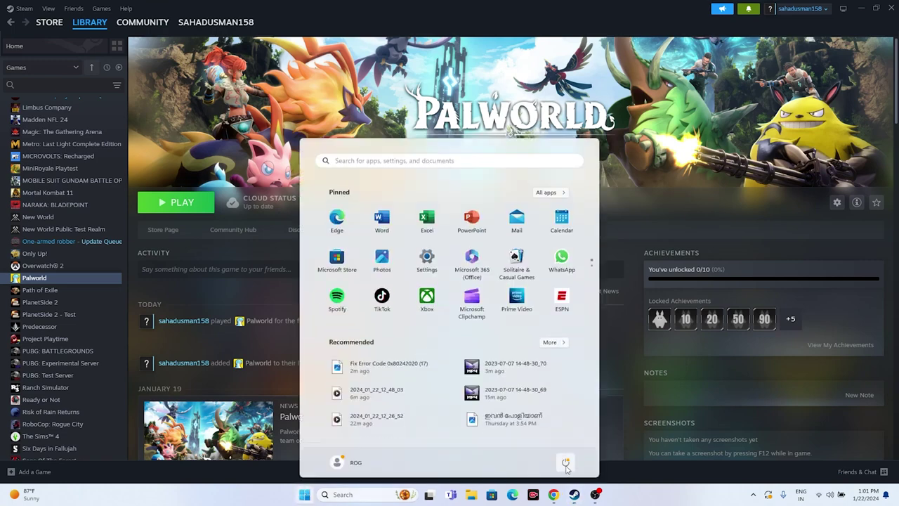
left_click(565, 462)
left_click(652, 501)
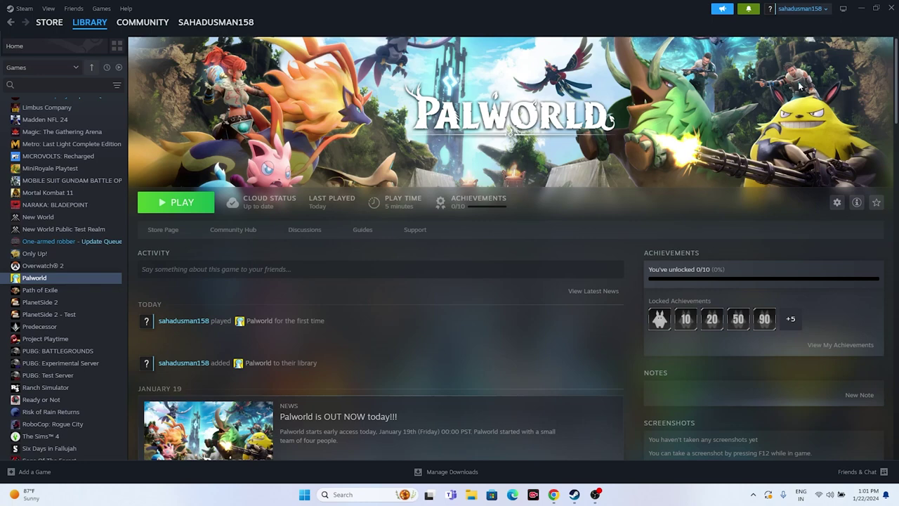
Browse to Palworld's installation folder from the game's Installed Files properties, locate the Palworld application, and close the folder
right_click(40, 281)
left_click(63, 351)
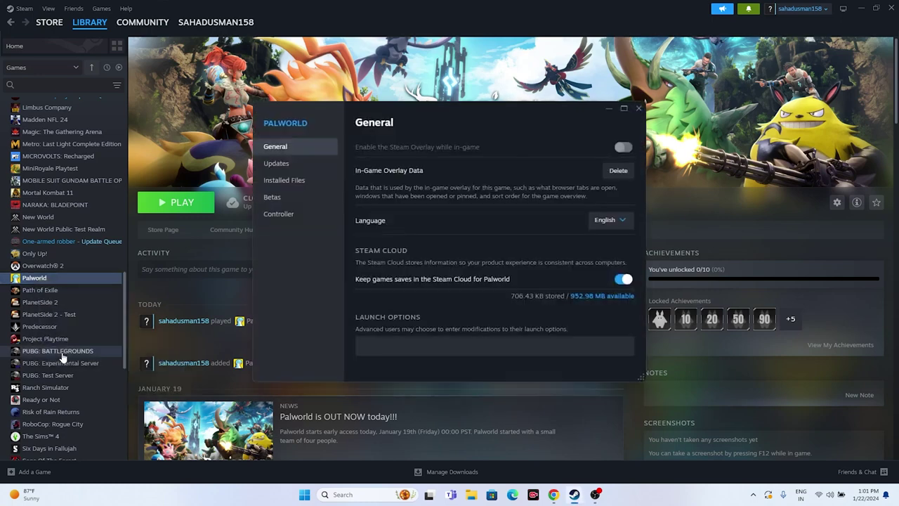
left_click(295, 180)
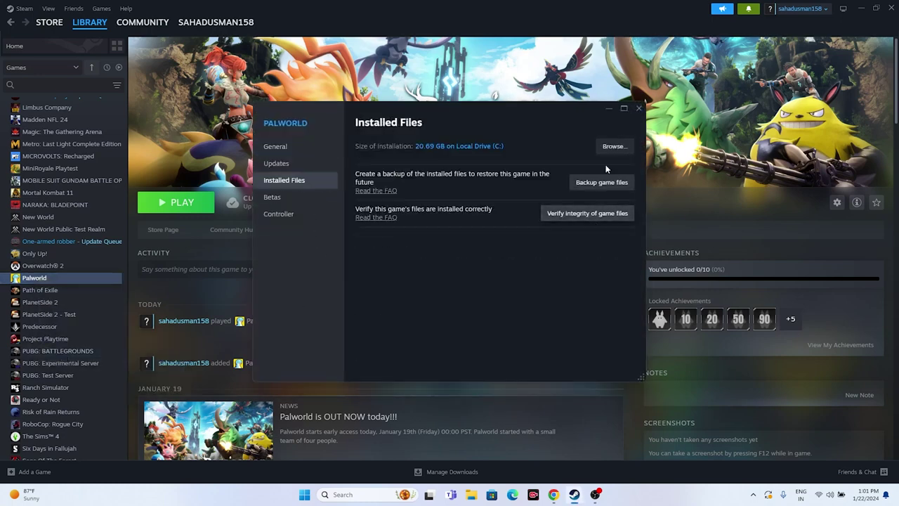
left_click(613, 148)
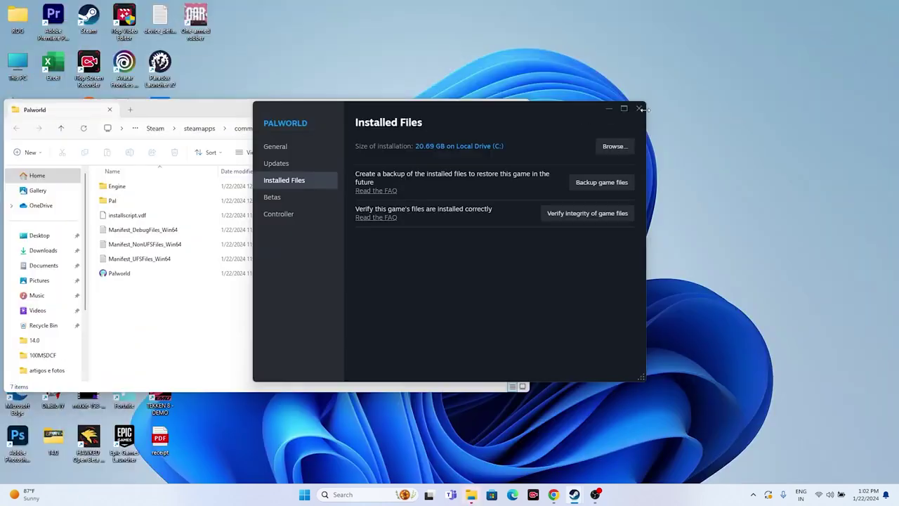
left_click(639, 109)
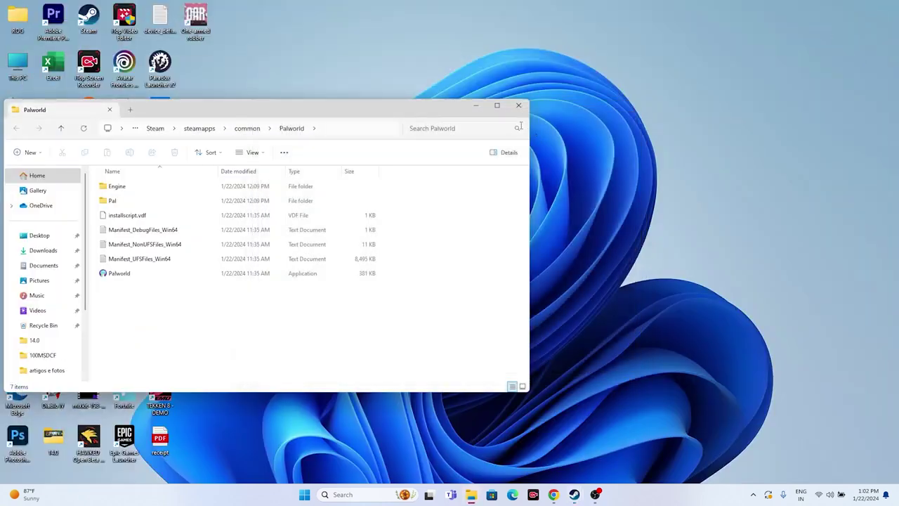
double_click(497, 109)
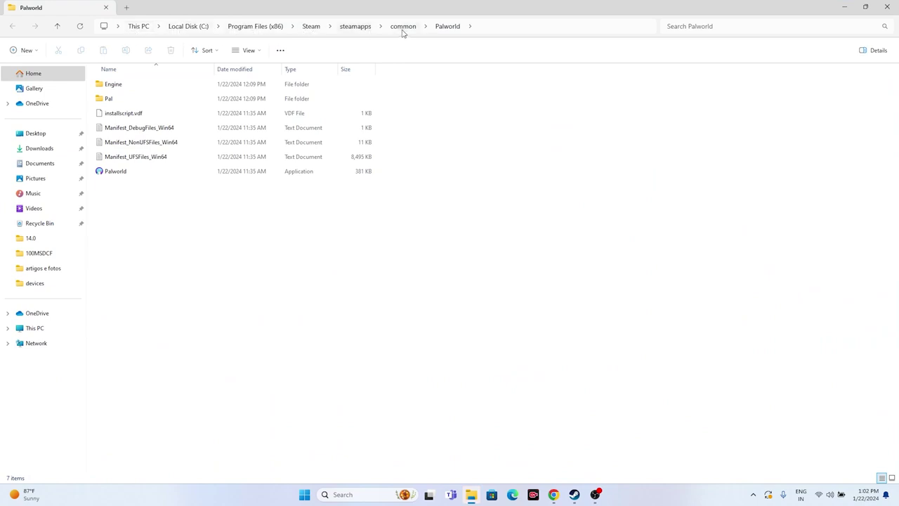
left_click(132, 173)
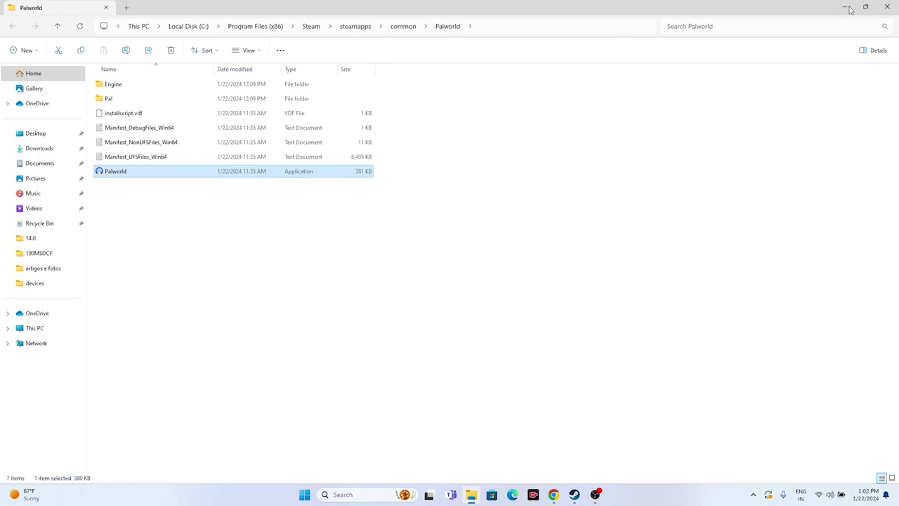
left_click(888, 7)
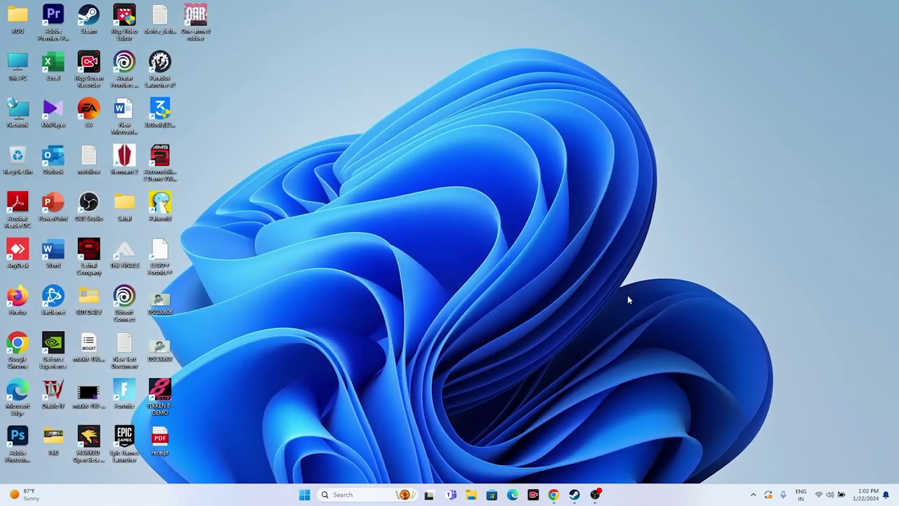
Switch to File Explorer and open the folder C:\Program Files (x86)\Steam\steamapps\common
left_click(470, 494)
left_click(35, 328)
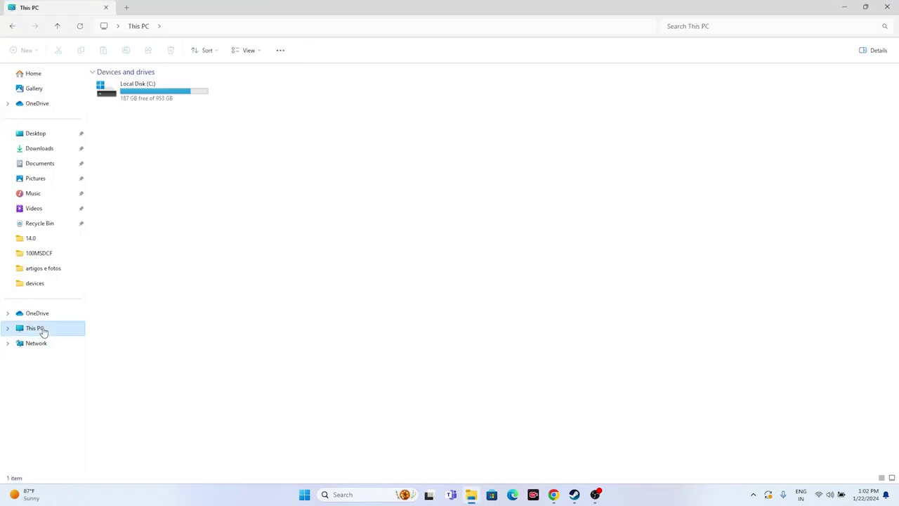
double_click(124, 93)
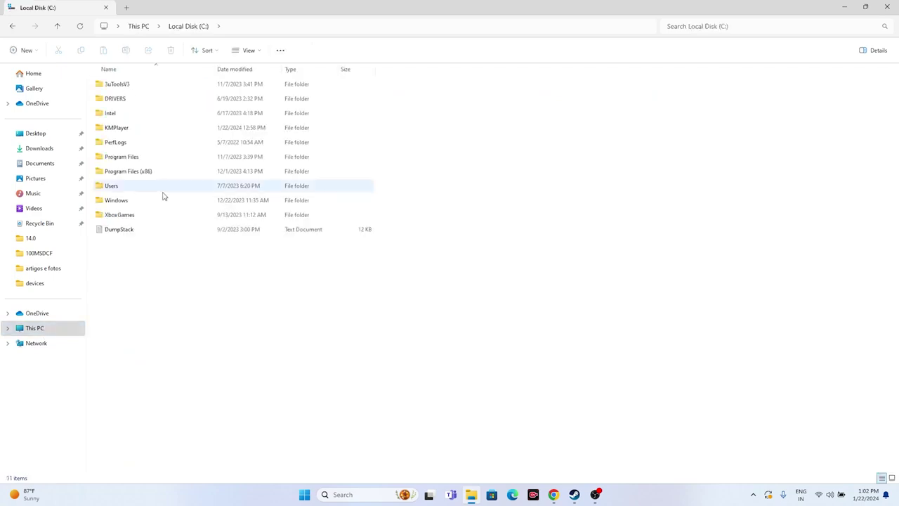
left_click(147, 175)
double_click(147, 175)
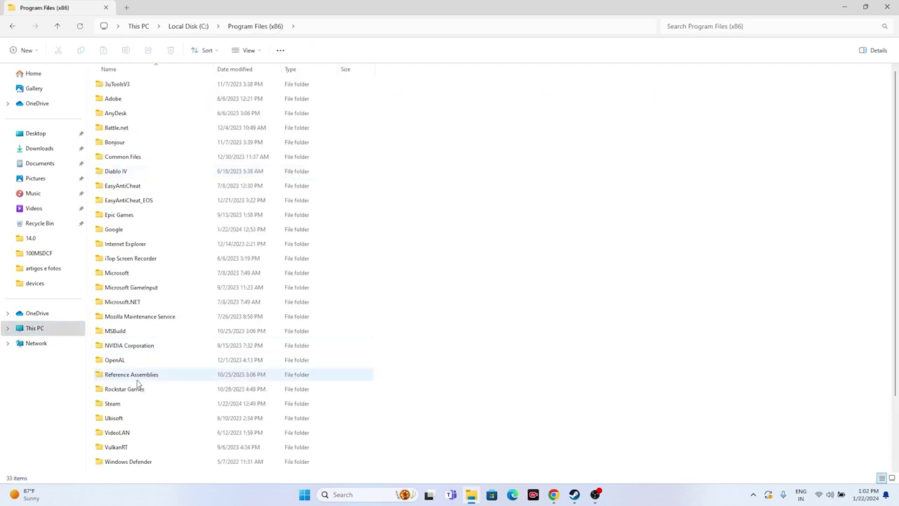
scroll(129, 316, "down", 2)
double_click(119, 323)
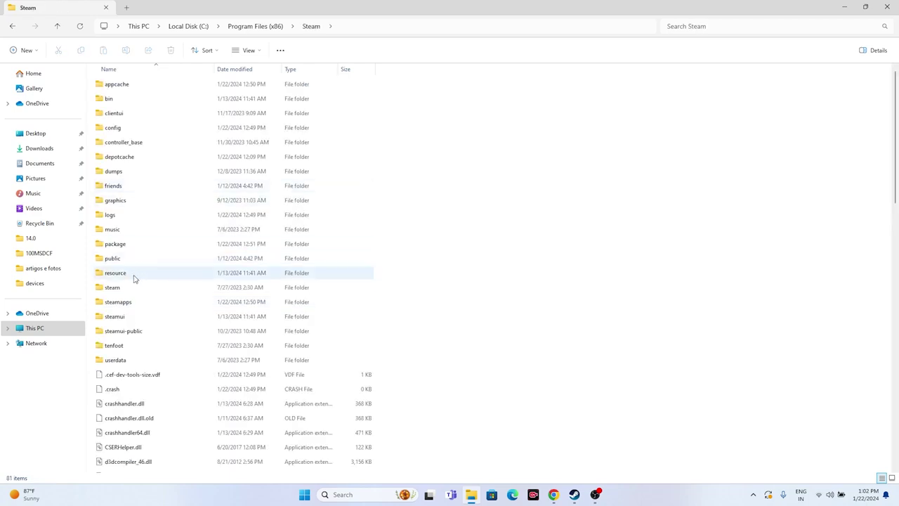
double_click(129, 303)
double_click(117, 84)
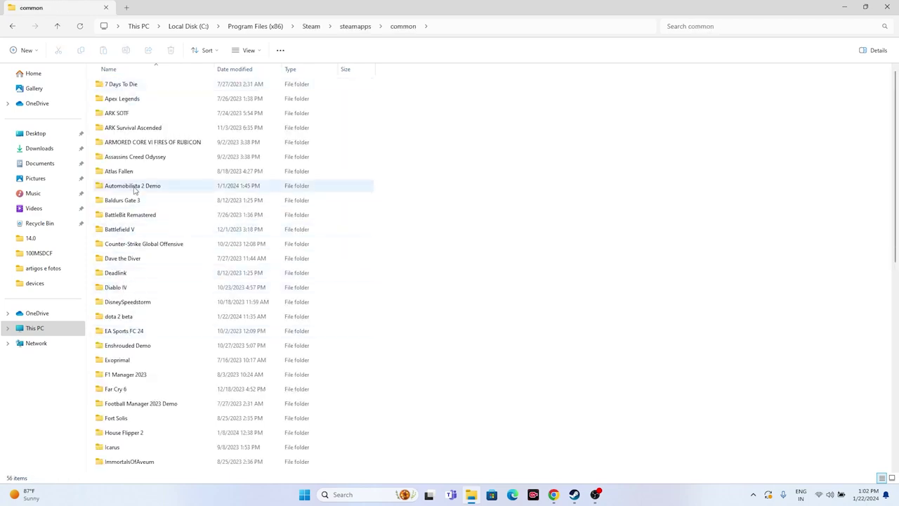
Open the Palworld folder among the Steam games and select the Palworld application file
scroll(133, 187, "down", 5)
scroll(135, 242, "down", 1)
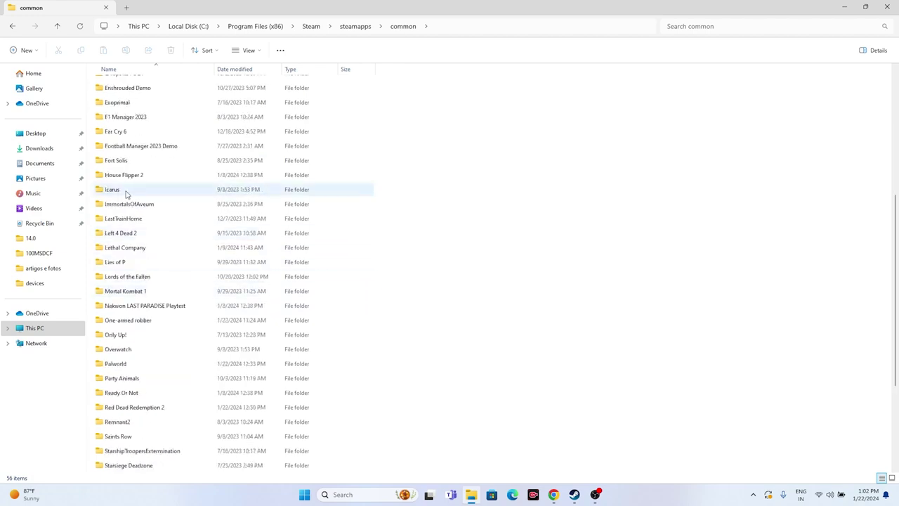
scroll(134, 203, "down", 3)
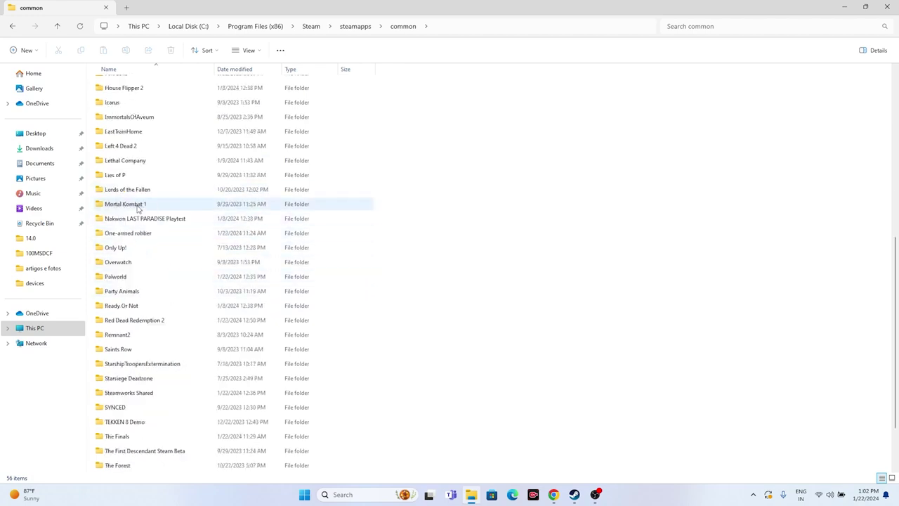
left_click(123, 236)
double_click(123, 237)
left_click(133, 172)
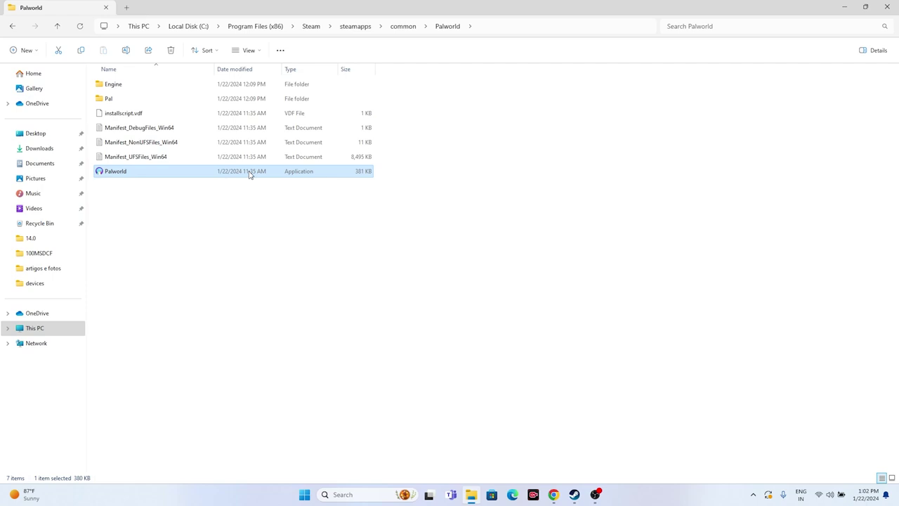
Show the compatibility settings in the Palworld application's properties
right_click(249, 174)
left_click(289, 344)
left_click(279, 408)
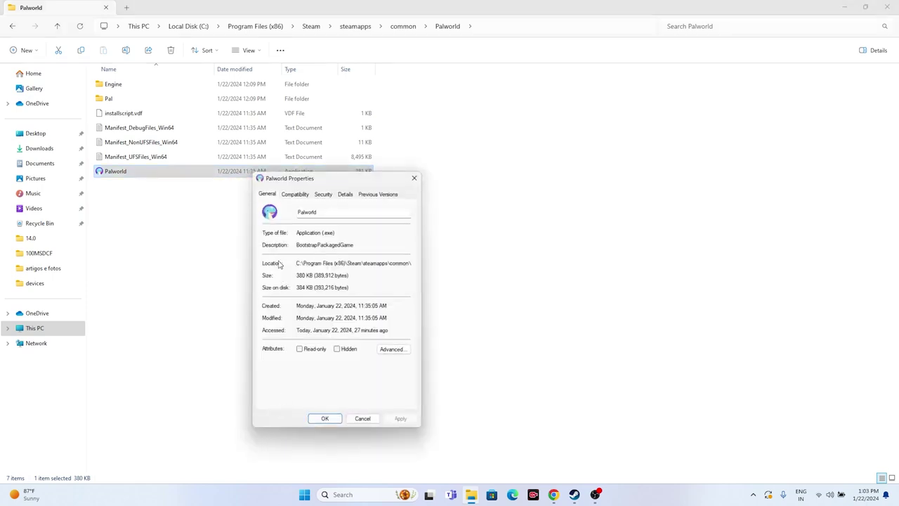
left_click(285, 198)
Enable compatibility mode for the Palworld application, try Windows 8, and set the mode to Windows 7
left_click(270, 258)
left_click(270, 257)
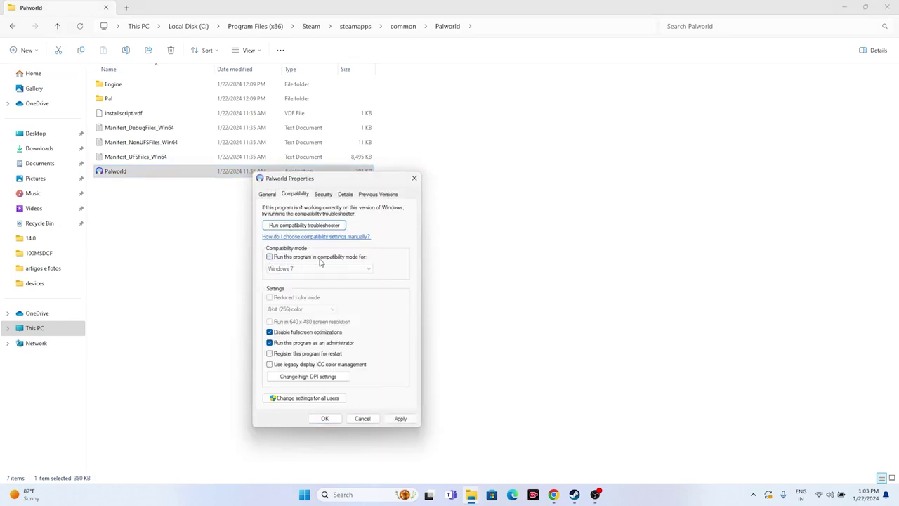
left_click(270, 257)
left_click(300, 270)
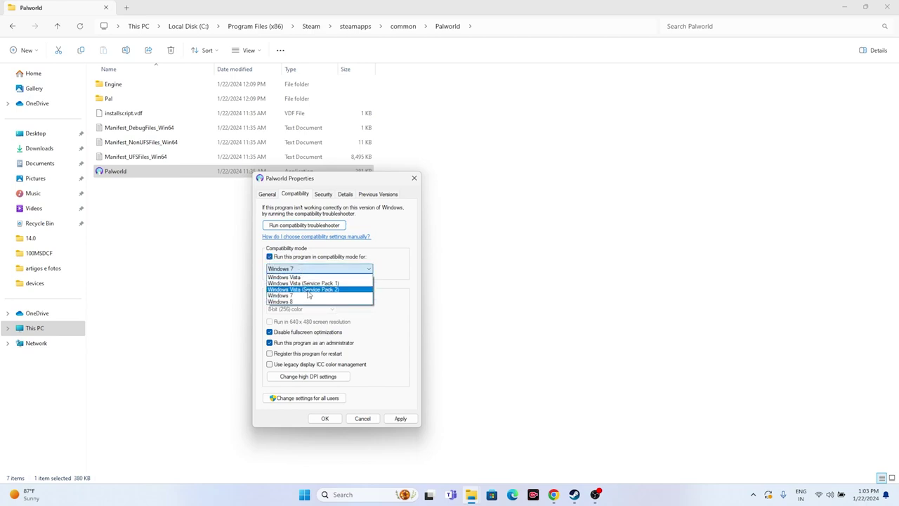
left_click(296, 302)
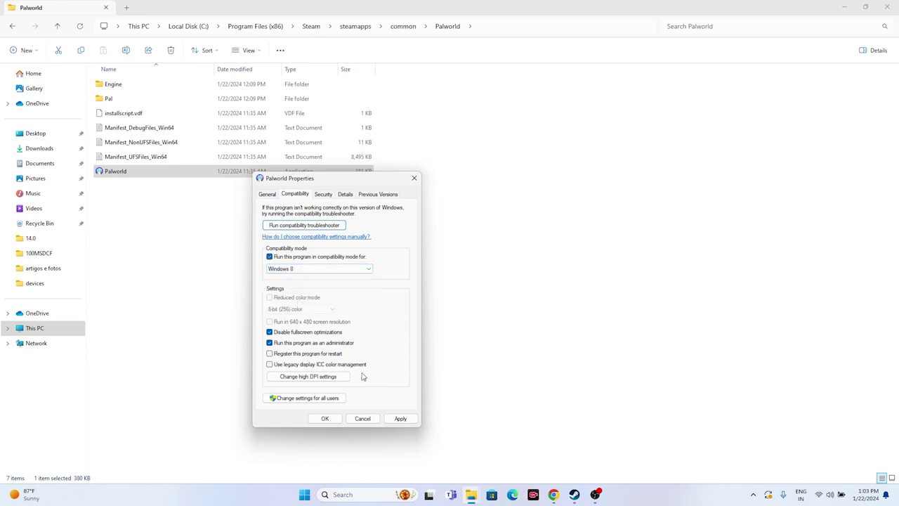
left_click(299, 269)
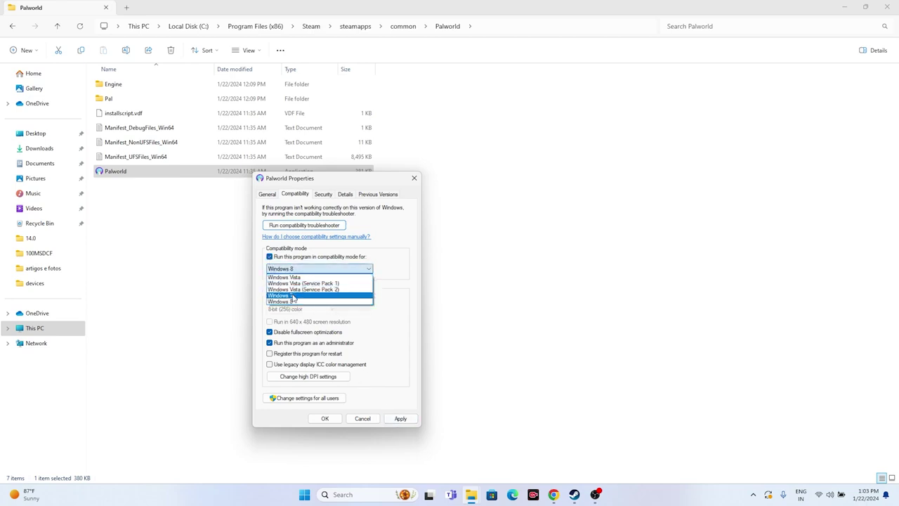
left_click(293, 298)
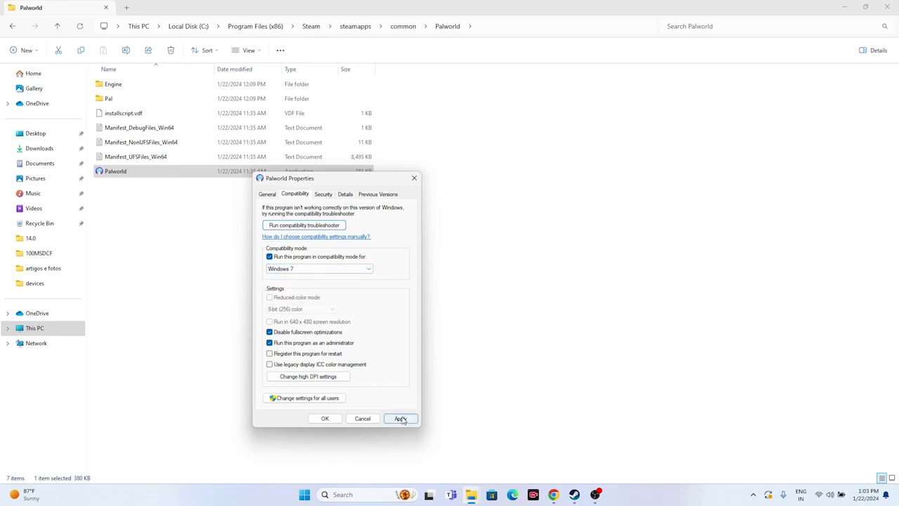
Turn off Disable fullscreen optimizations, leave Run this program as an administrator enabled, apply the properties, and close the Palworld folder
left_click(273, 333)
left_click(269, 342)
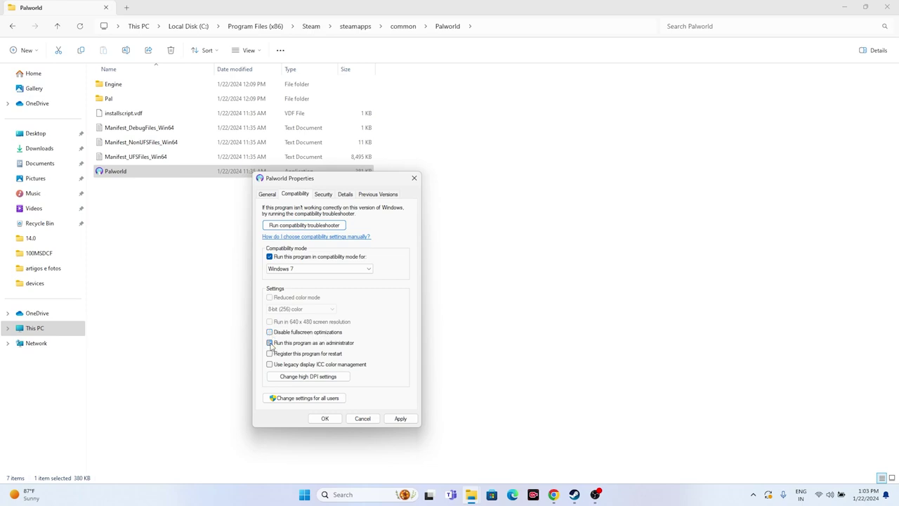
left_click(270, 343)
left_click(400, 418)
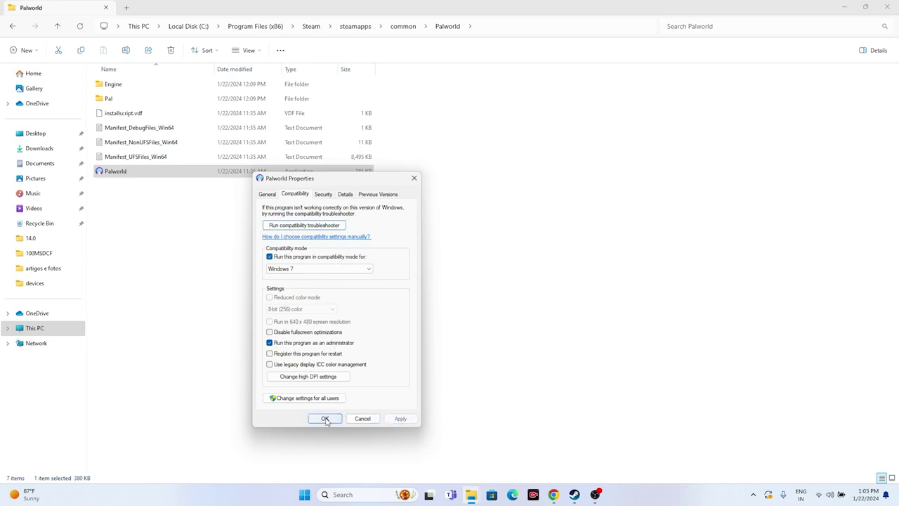
left_click(325, 418)
left_click(139, 223)
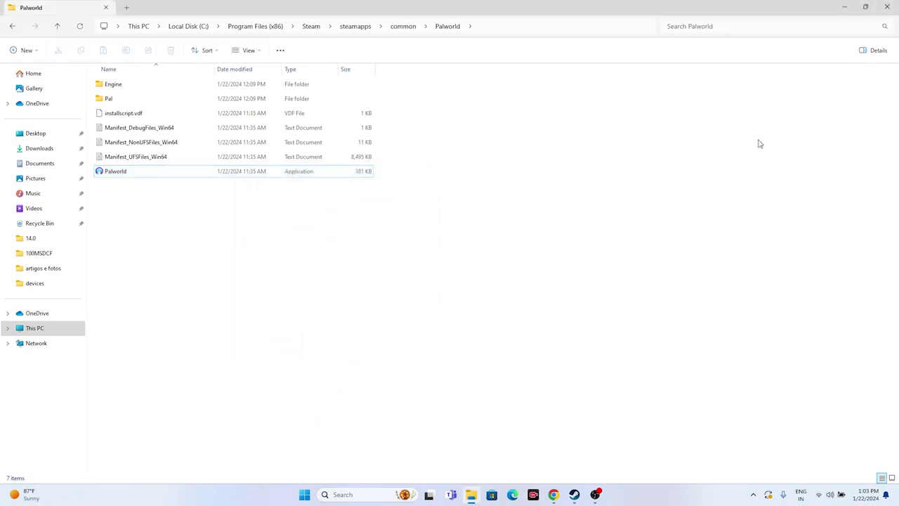
left_click(885, 10)
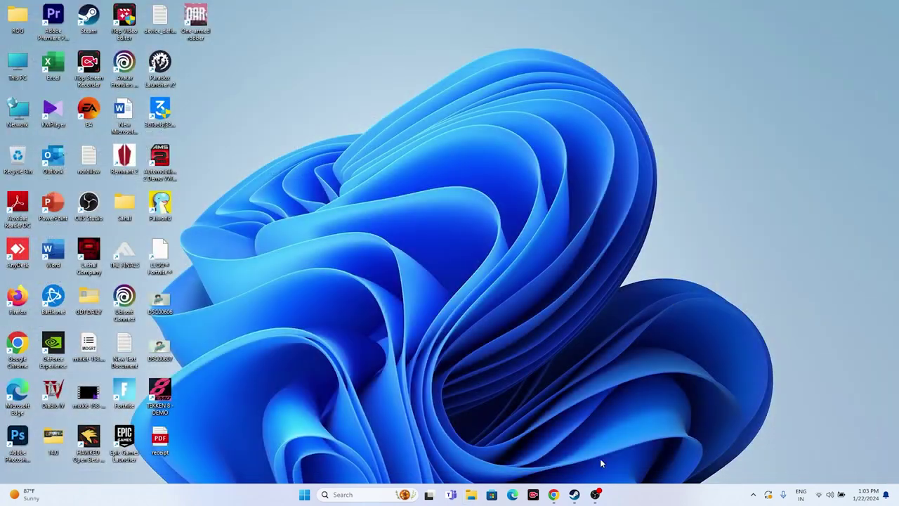
Switch to Steam to view Palworld's library page, and return to the desktop
left_click(575, 495)
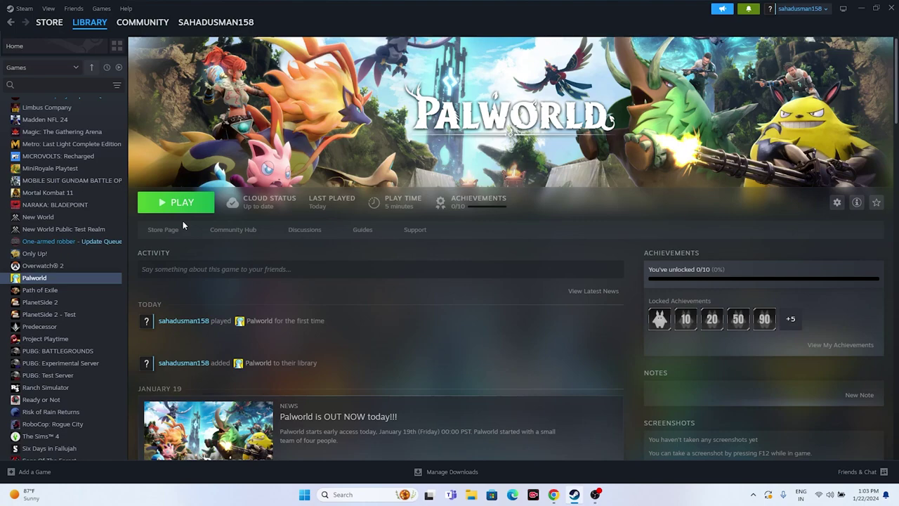
left_click(843, 9)
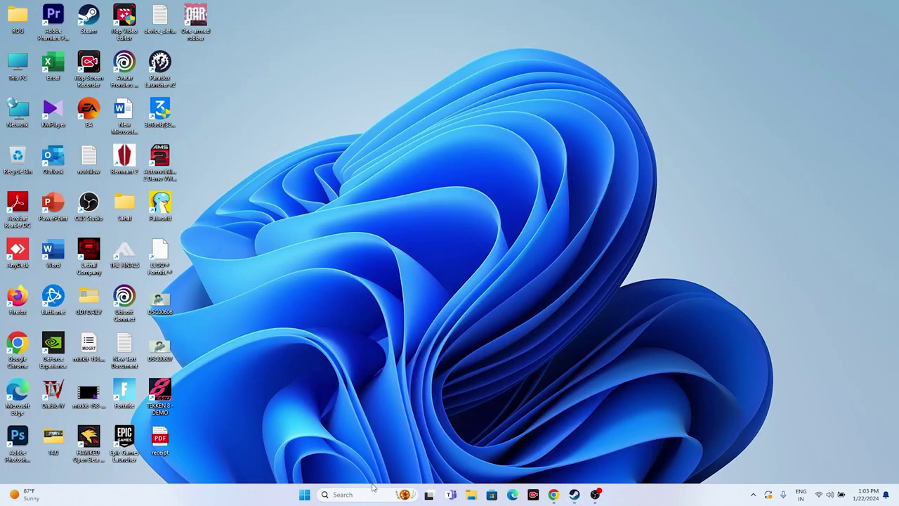
Open the Date & time page in Windows Settings, check its automatic time options, and return to Time & language
left_click(373, 491)
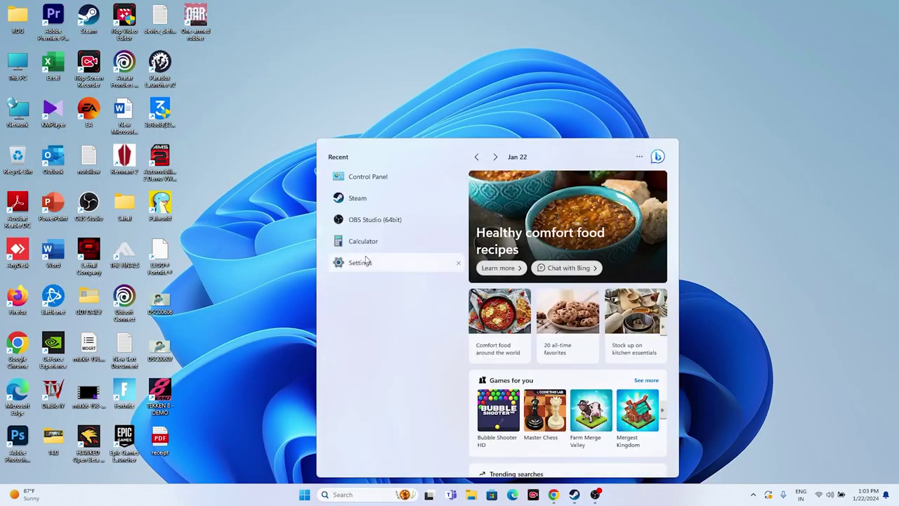
left_click(360, 262)
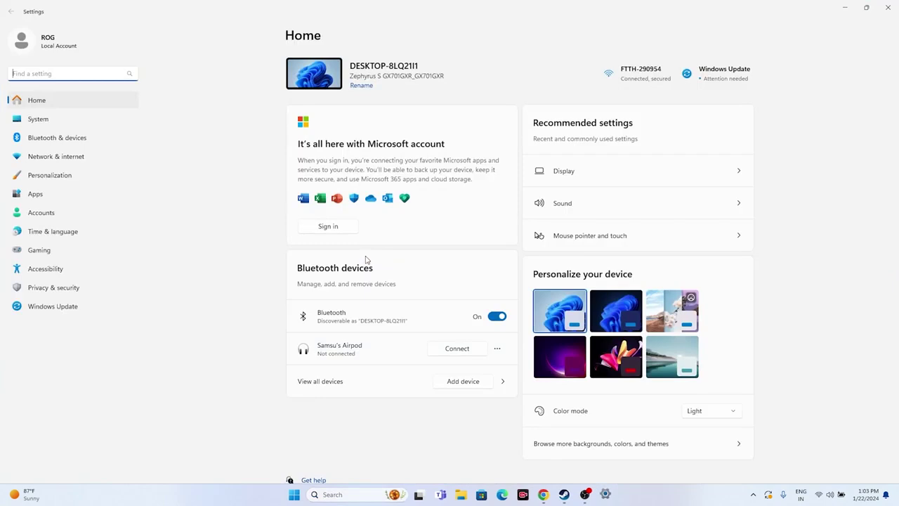
left_click(51, 232)
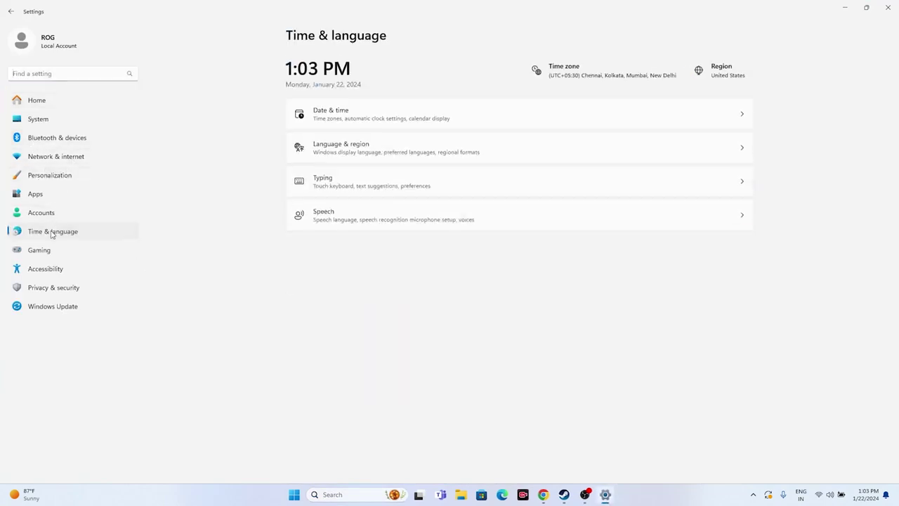
left_click(351, 113)
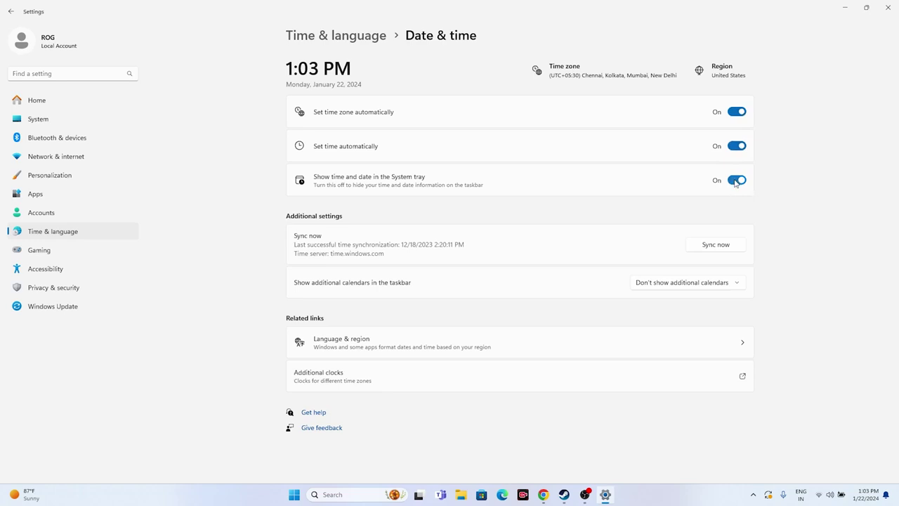
left_click(11, 11)
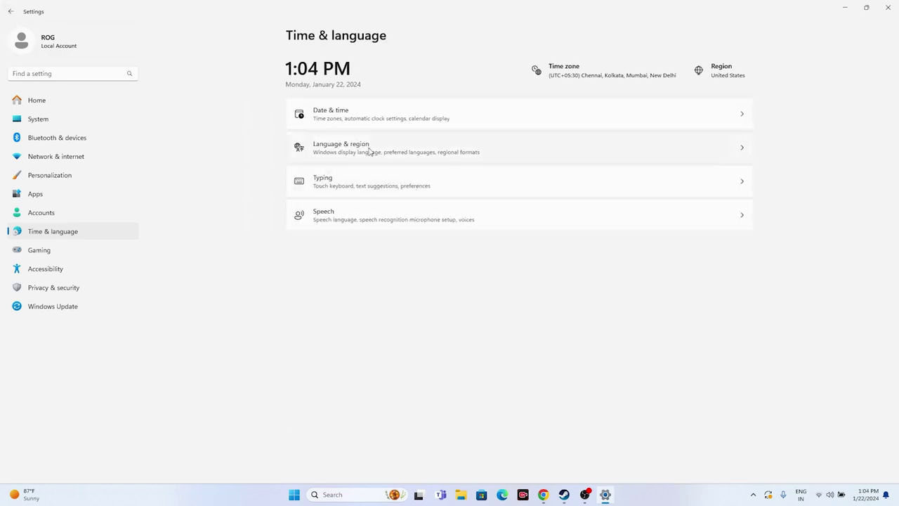
Check the Country or region choices on the Language & region page, close Settings, and switch to Steam
left_click(369, 150)
left_click(725, 233)
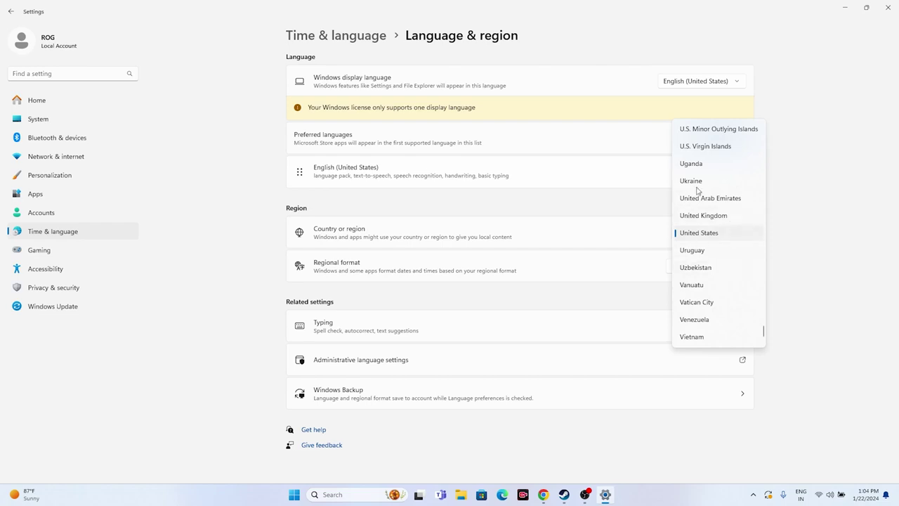
left_click(825, 216)
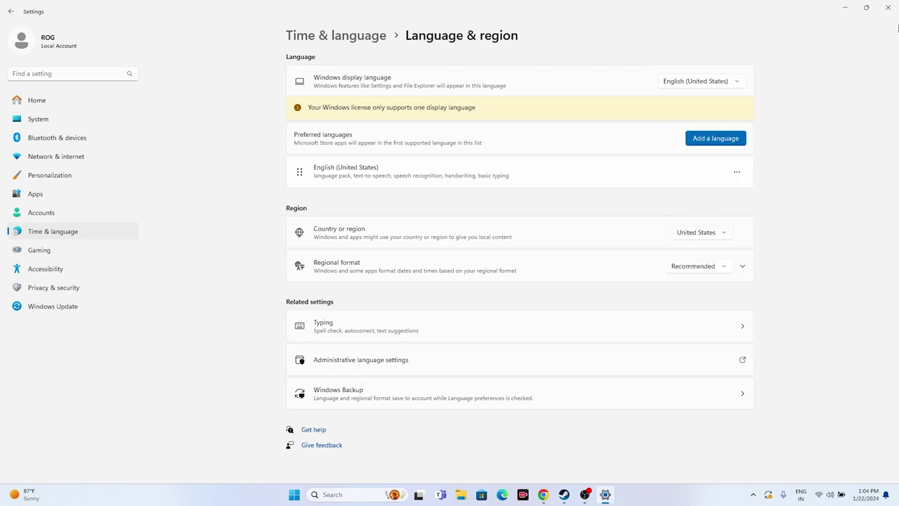
left_click(888, 7)
left_click(576, 491)
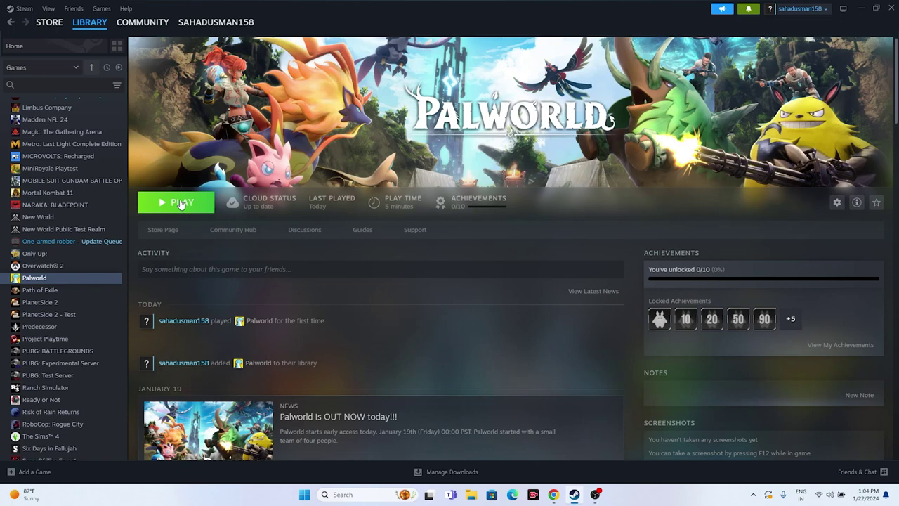
Look for Palworld files in the My Games folder under Documents in File Explorer, and close the window
left_click(471, 494)
left_click(55, 330)
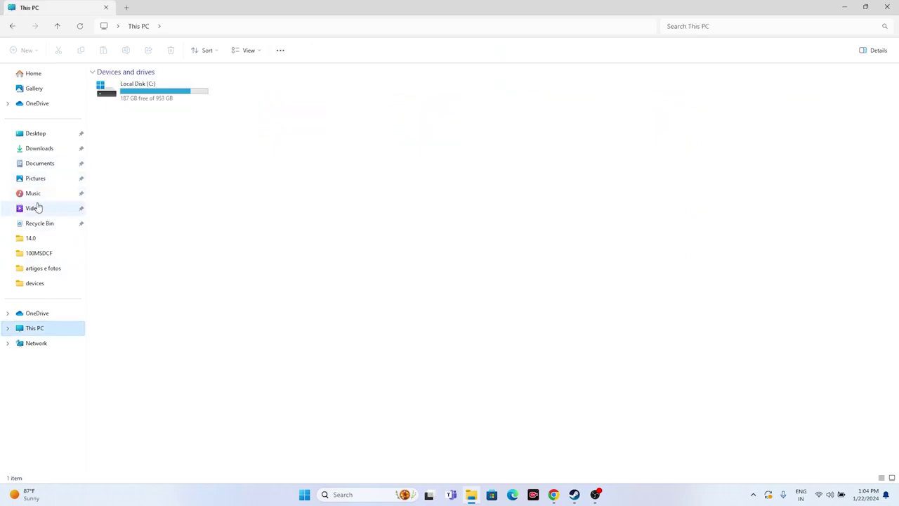
left_click(40, 163)
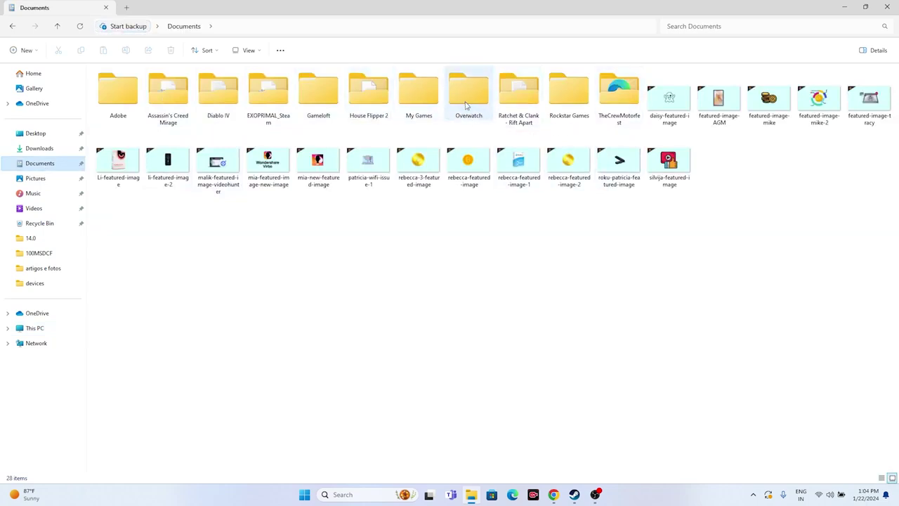
mouse_move(465, 105)
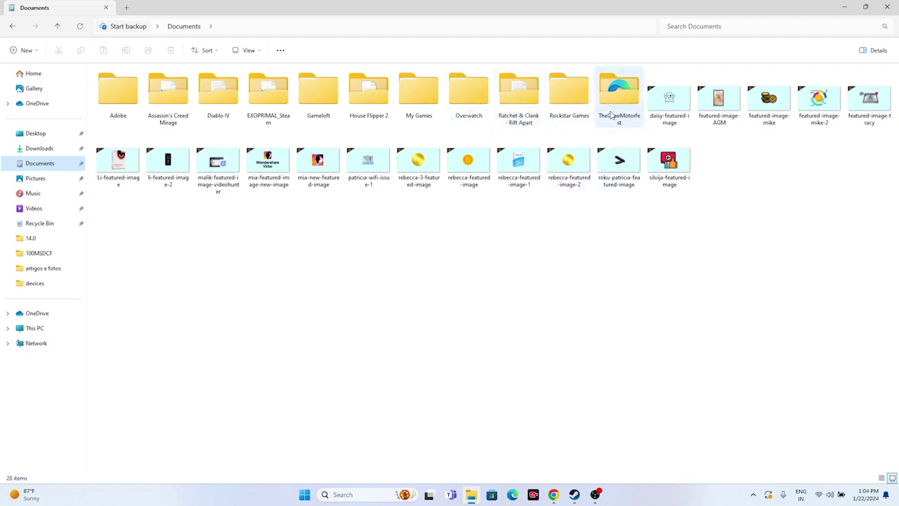
double_click(421, 97)
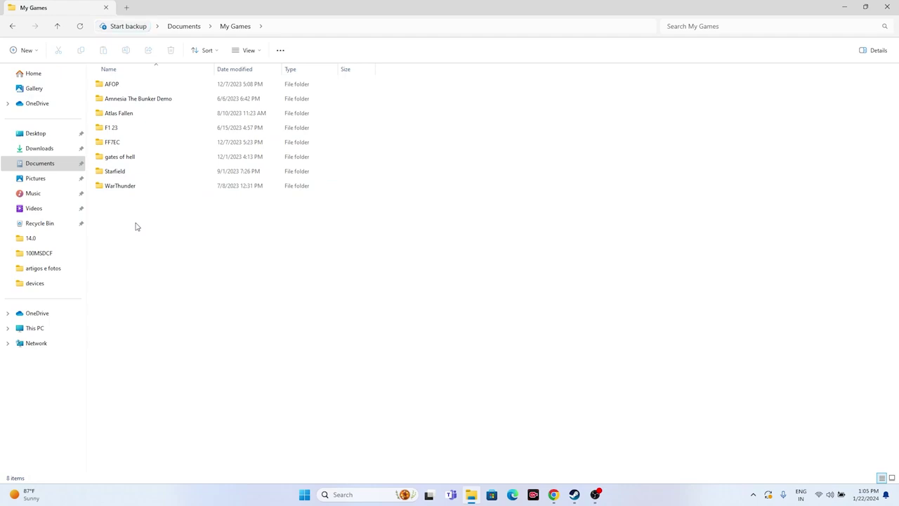
left_click(884, 7)
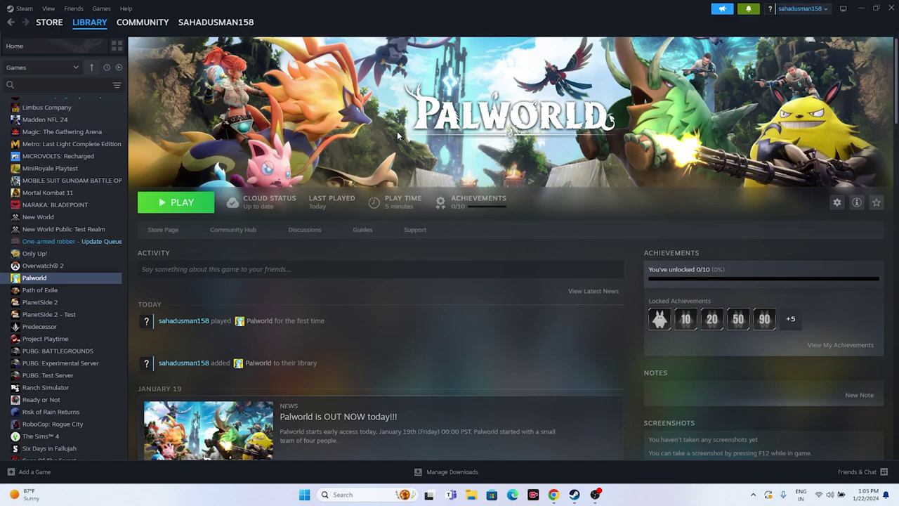
Minimize Steam and open the Windows Defender Firewall allowed apps page under System and Security in Control Panel
left_click(861, 10)
left_click(343, 495)
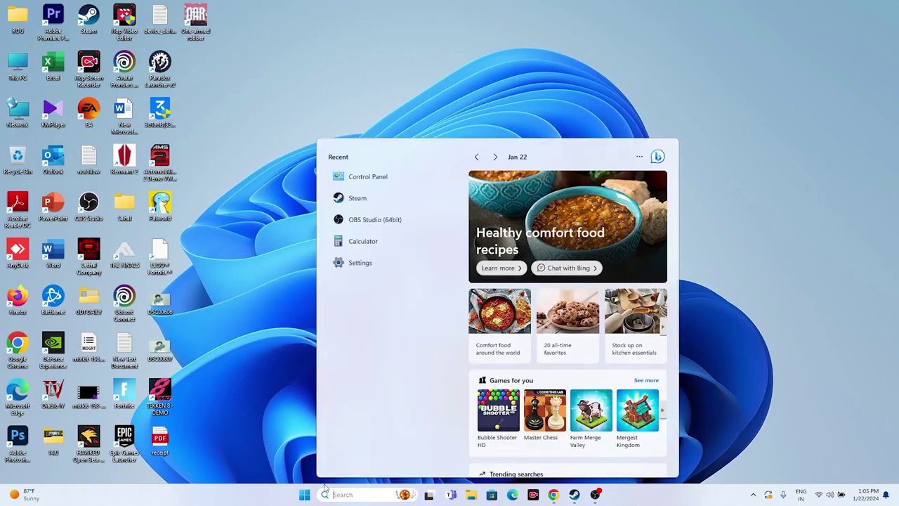
left_click(395, 175)
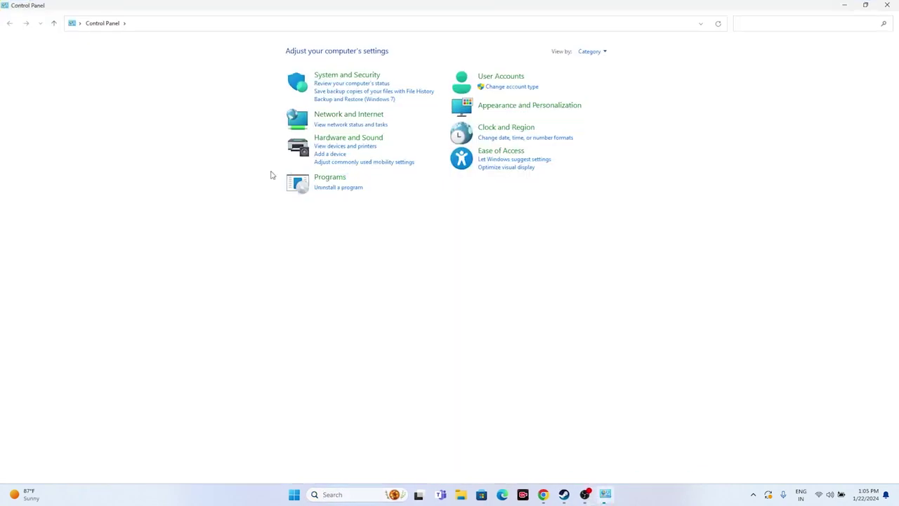
left_click(347, 76)
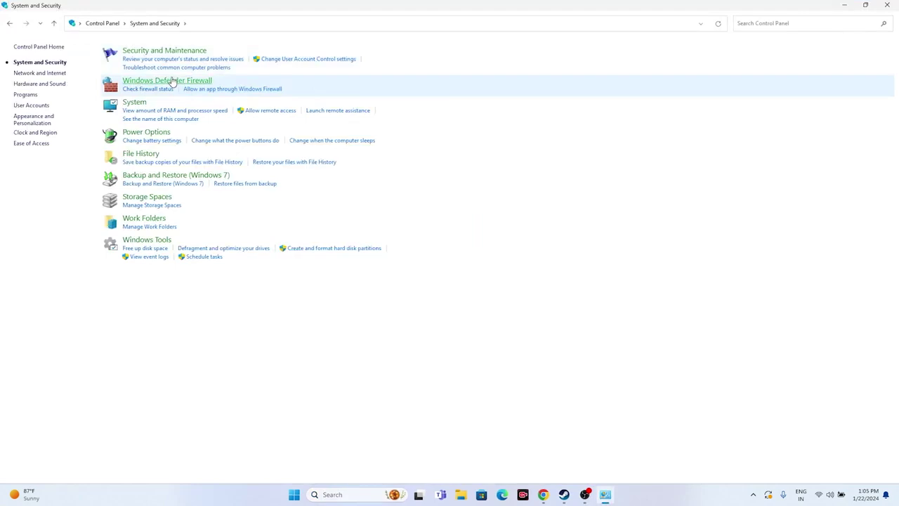
left_click(173, 80)
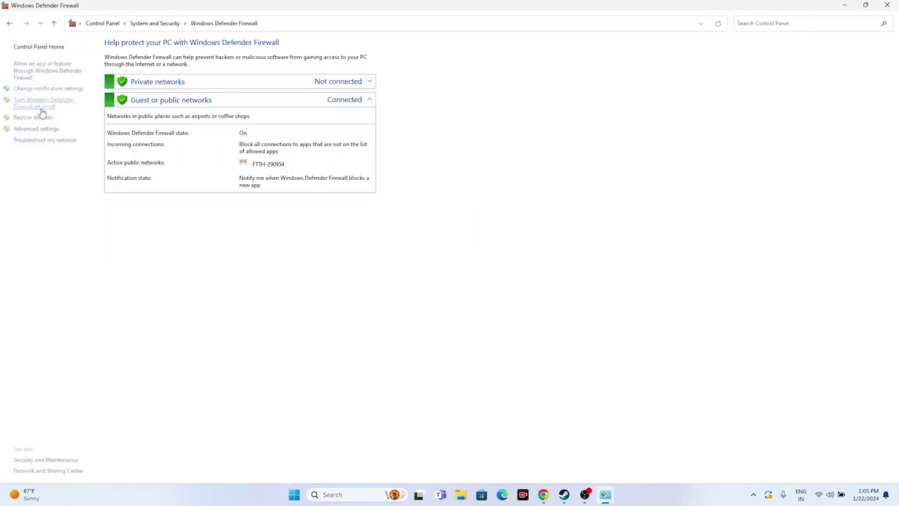
left_click(22, 79)
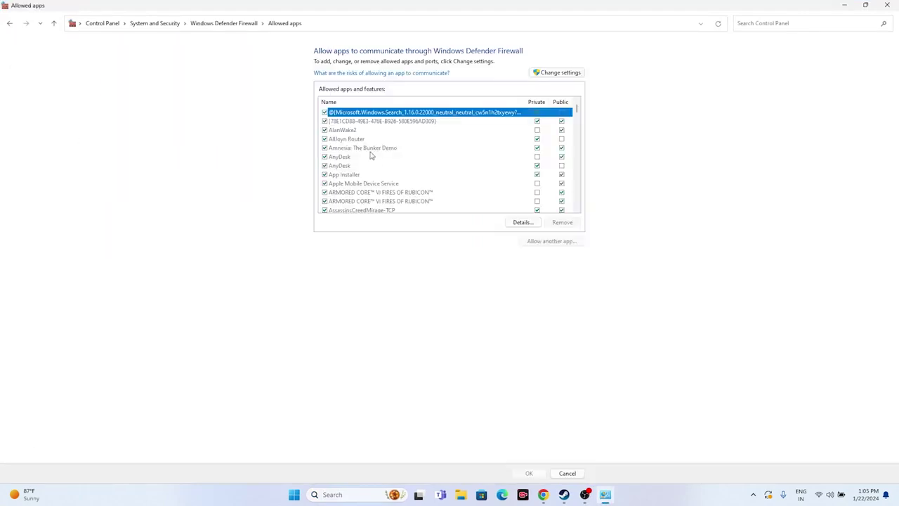
Find Palworld in the allowed apps and features list and check its private and public network permissions
scroll(370, 155, "down", 1)
scroll(370, 155, "down", 10)
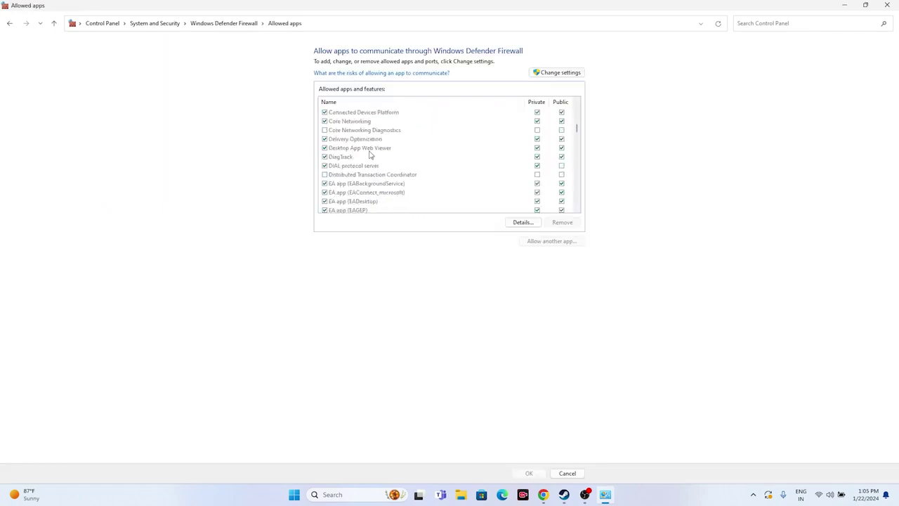
scroll(370, 154, "down", 15)
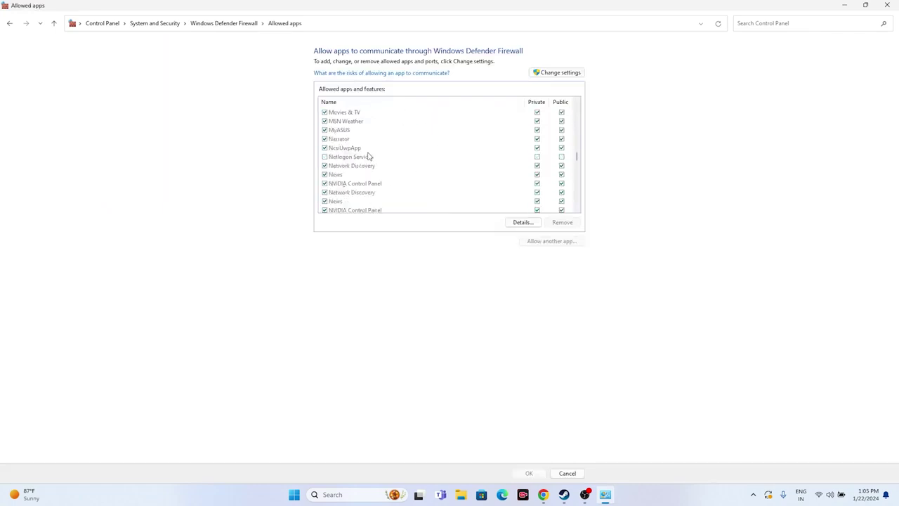
scroll(369, 156, "down", 2)
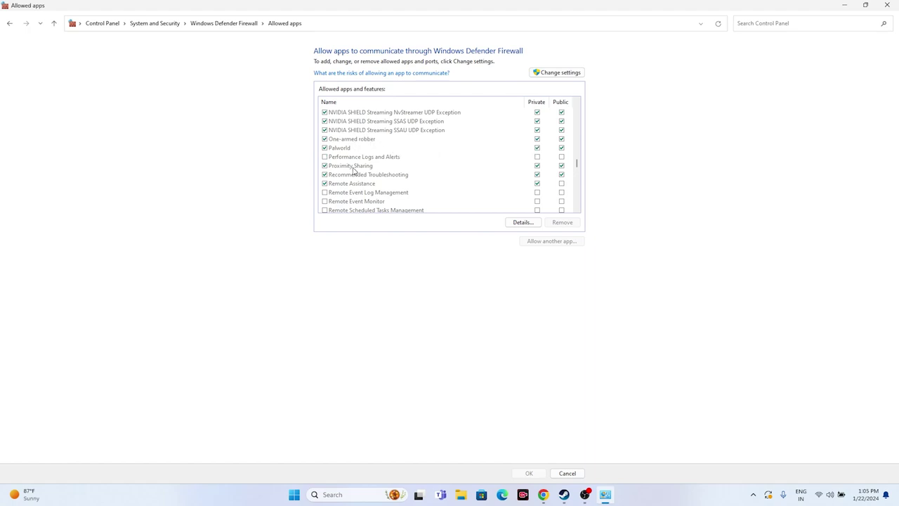
Unlock the allowed apps settings and start browsing for another app to allow through the firewall
left_click(570, 73)
left_click(543, 240)
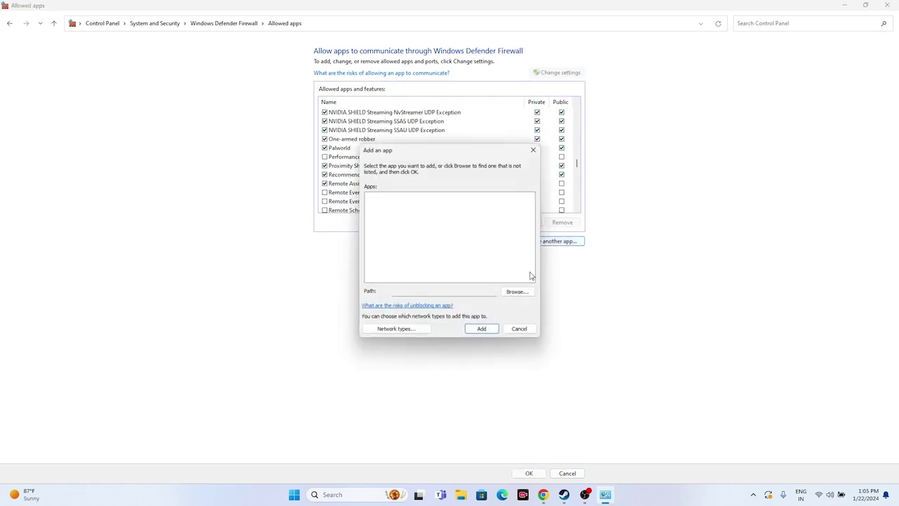
left_click(518, 291)
scroll(401, 302, "down", 5)
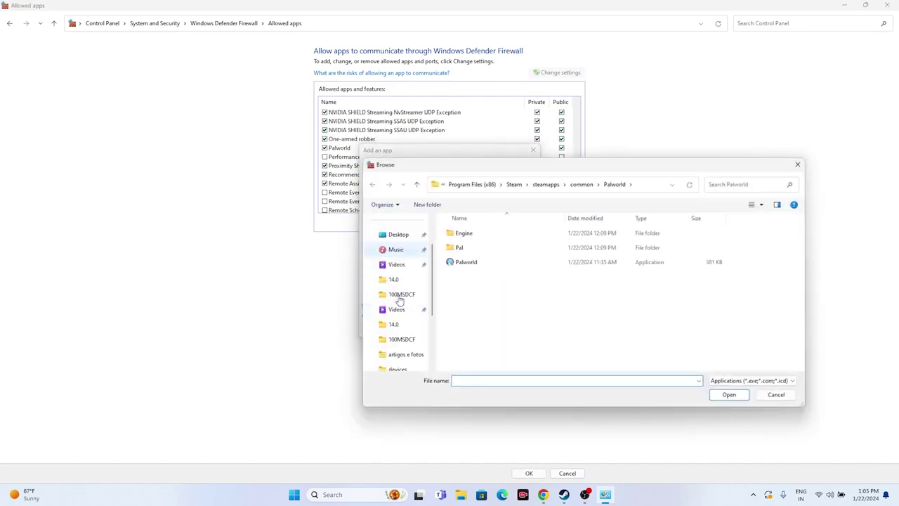
Browse from This PC to the steamapps folder under Program Files (x86)\Steam on Local Disk (C:)
left_click(398, 325)
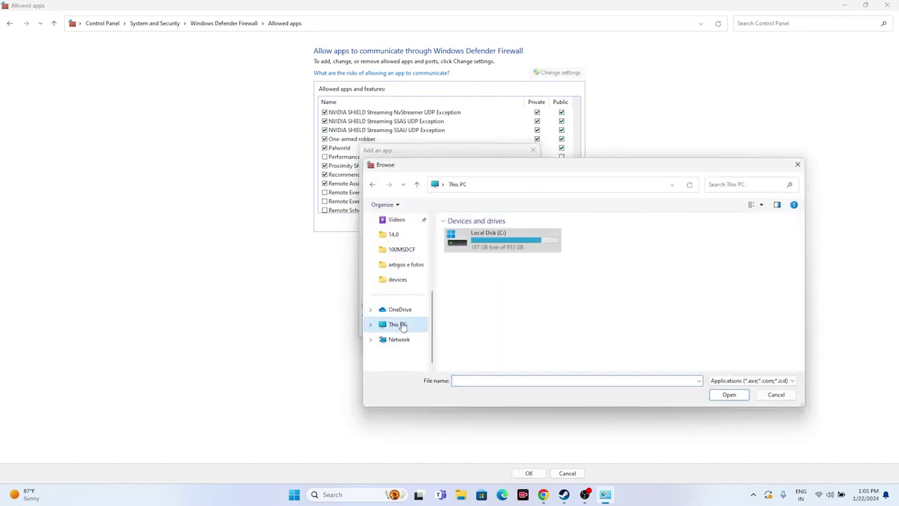
double_click(491, 239)
double_click(485, 320)
scroll(485, 299, "down", 5)
scroll(484, 295, "down", 2)
double_click(483, 291)
scroll(479, 288, "down", 2)
scroll(478, 288, "down", 3)
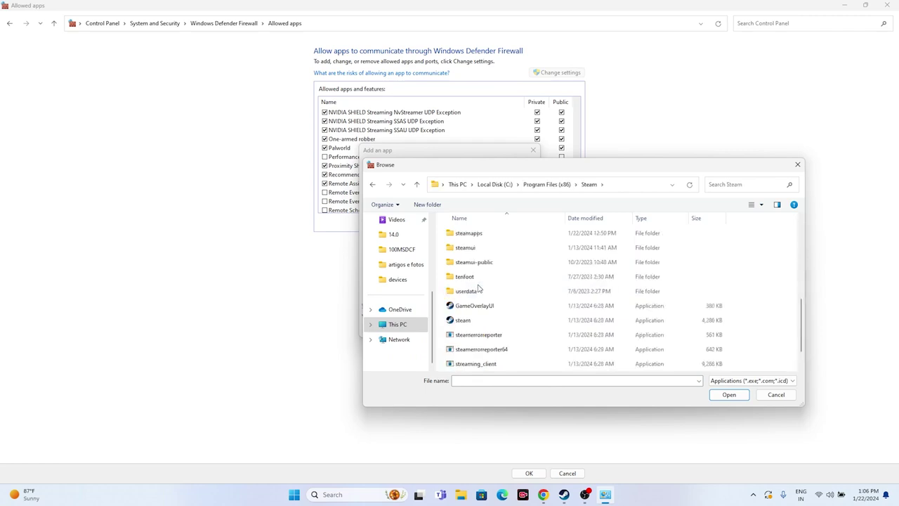
double_click(480, 236)
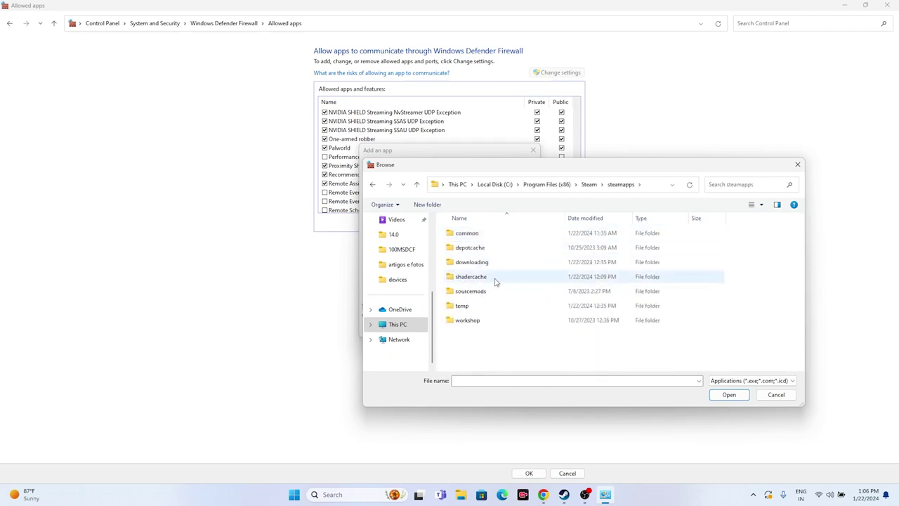
Open the Palworld game folder inside the common folder
double_click(472, 233)
scroll(478, 261, "down", 10)
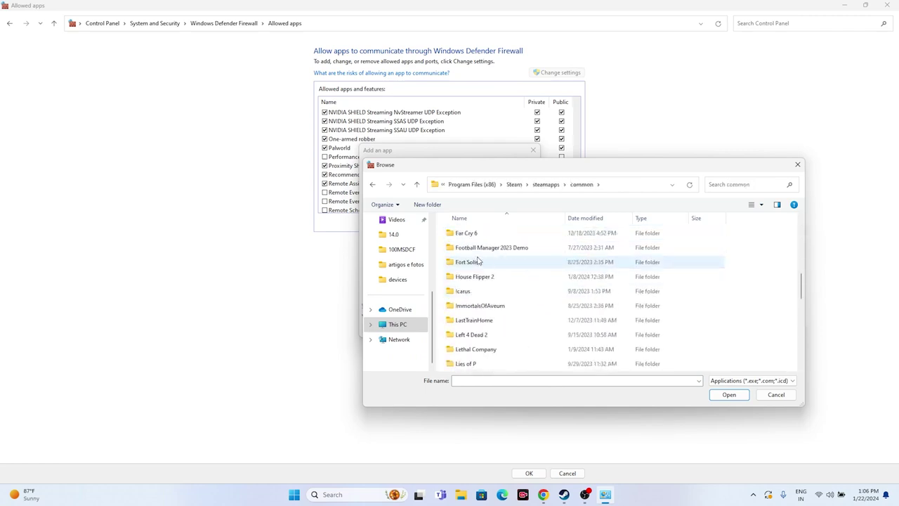
scroll(479, 261, "down", 2)
left_click(478, 252)
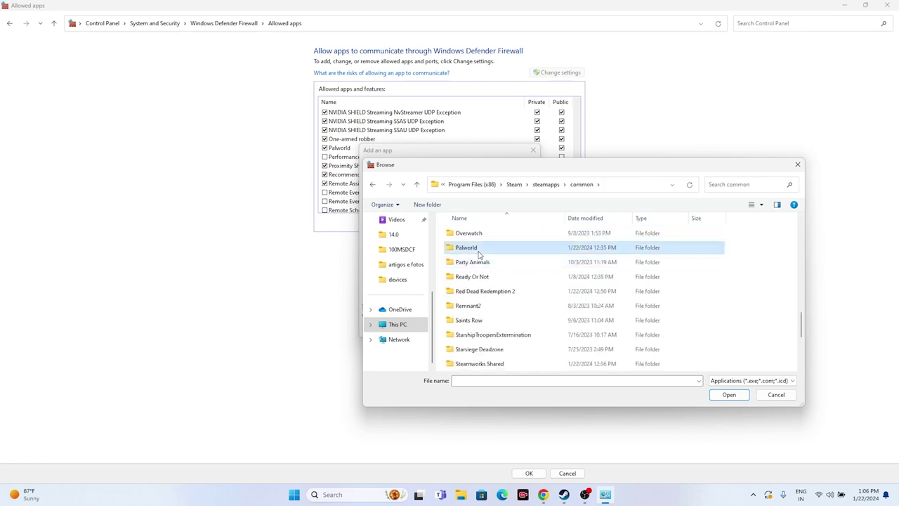
double_click(479, 254)
Try to add the Palworld application to the firewall's allowed apps, then dismiss the dialogs and close Control Panel
left_click(496, 263)
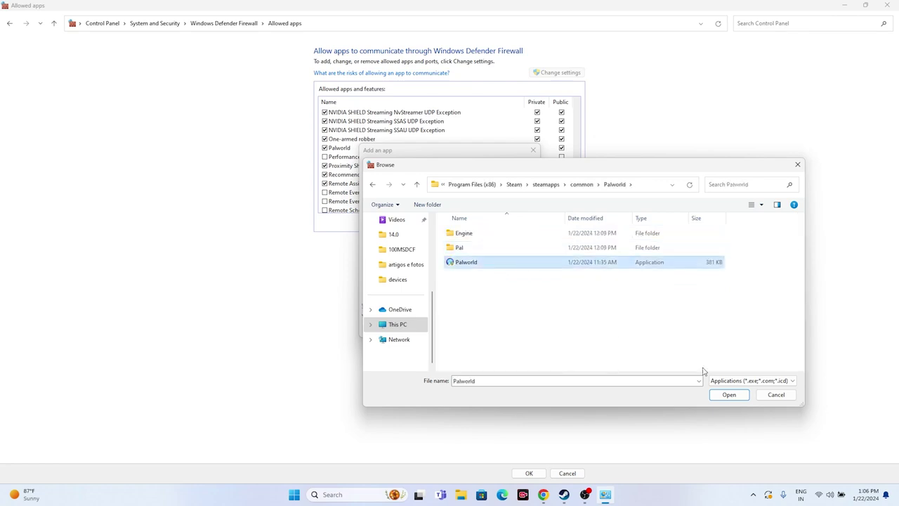
left_click(739, 399)
left_click(482, 328)
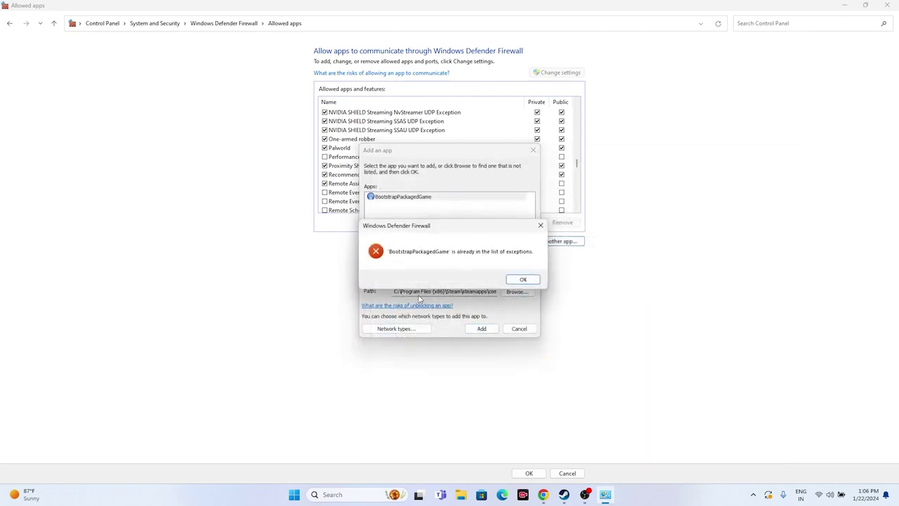
left_click(520, 280)
left_click(533, 150)
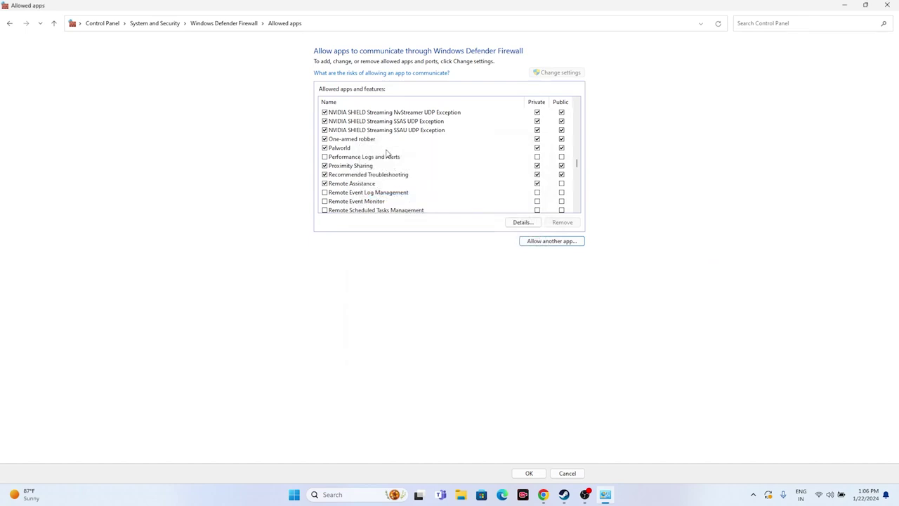
left_click(887, 5)
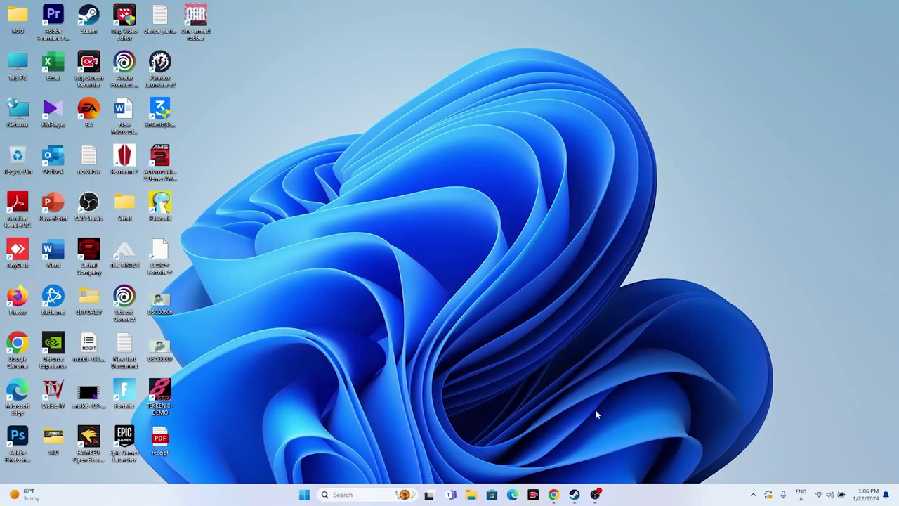
Switch to Steam's Palworld page, search Windows for "system", and open System Configuration
left_click(575, 494)
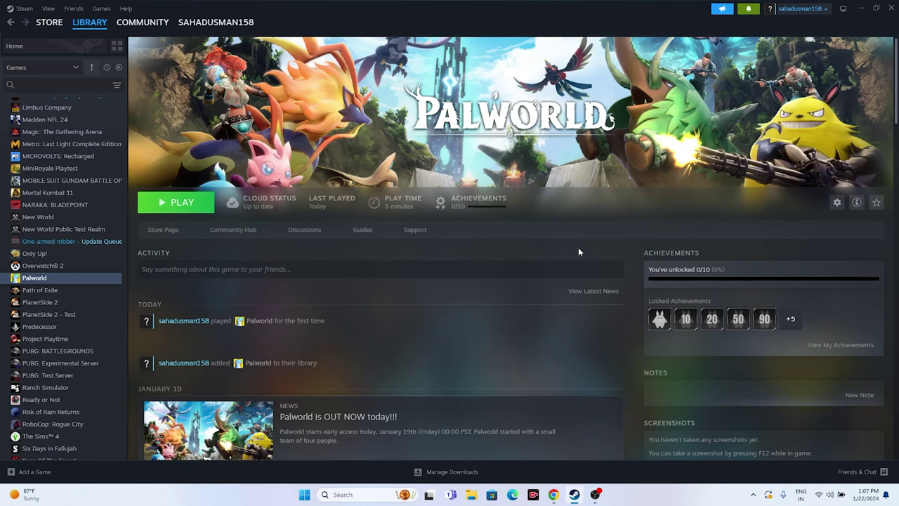
left_click(357, 495)
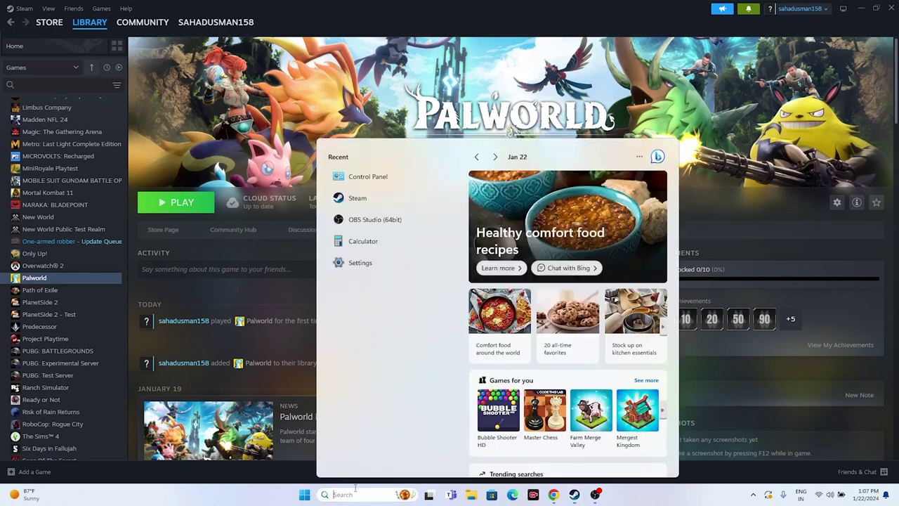
type("syt")
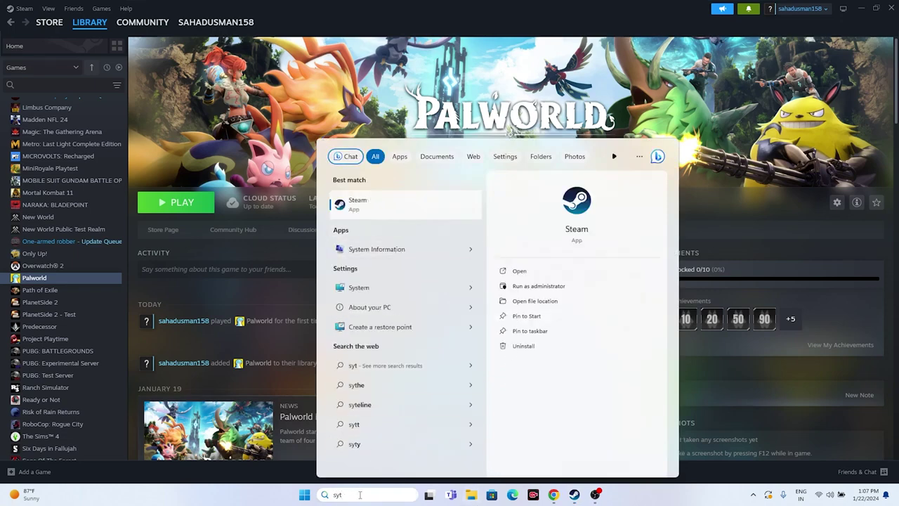
key("BackSpace")
type("stem")
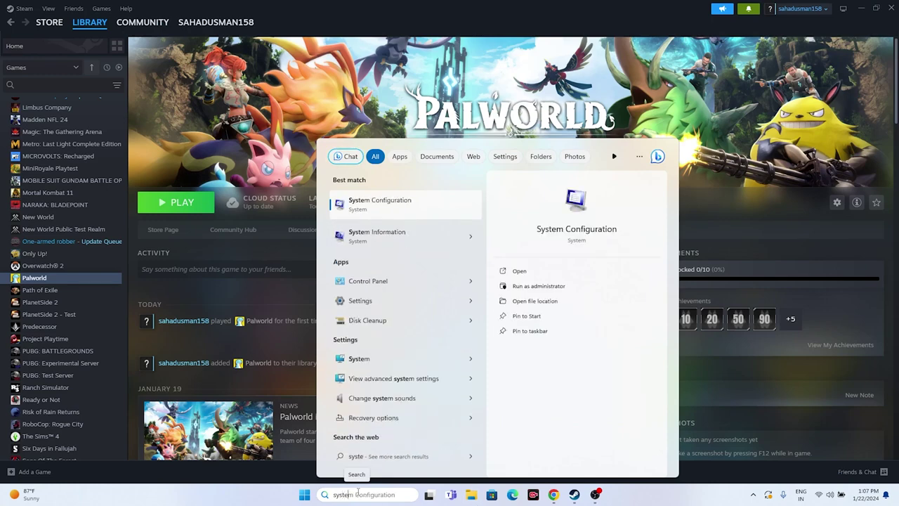
left_click(425, 252)
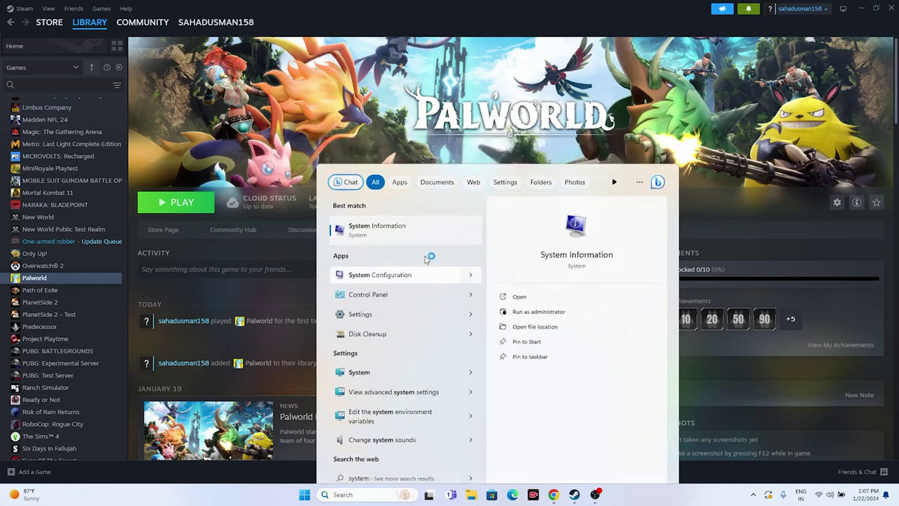
Hide all Microsoft services, disable all remaining services, apply the configuration, and exit without restarting
left_click(375, 173)
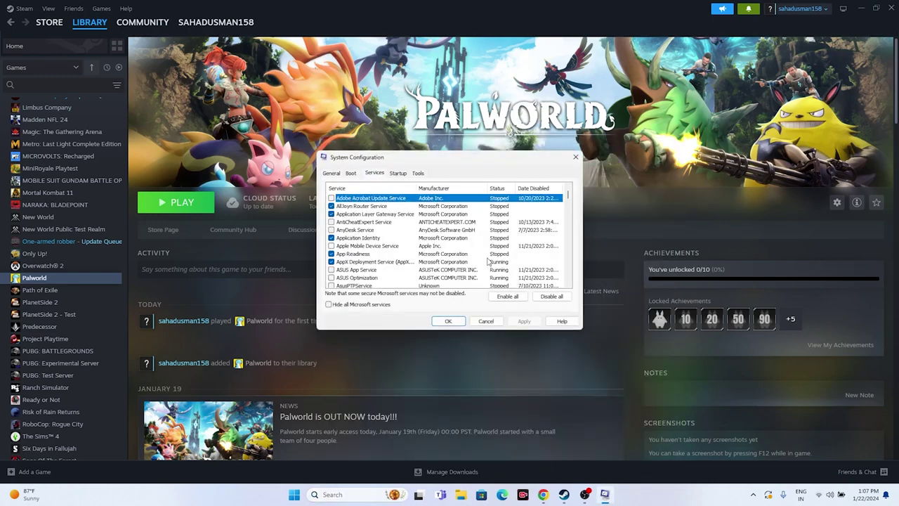
left_click(551, 296)
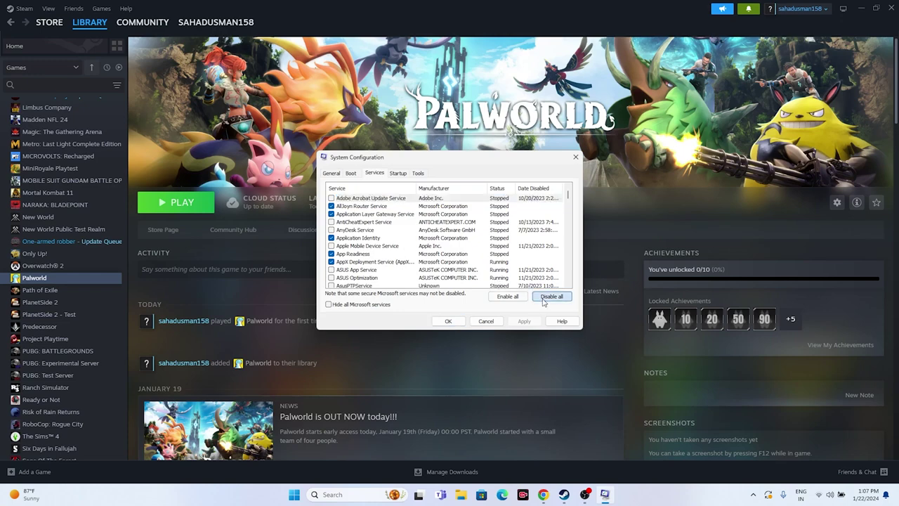
left_click(329, 304)
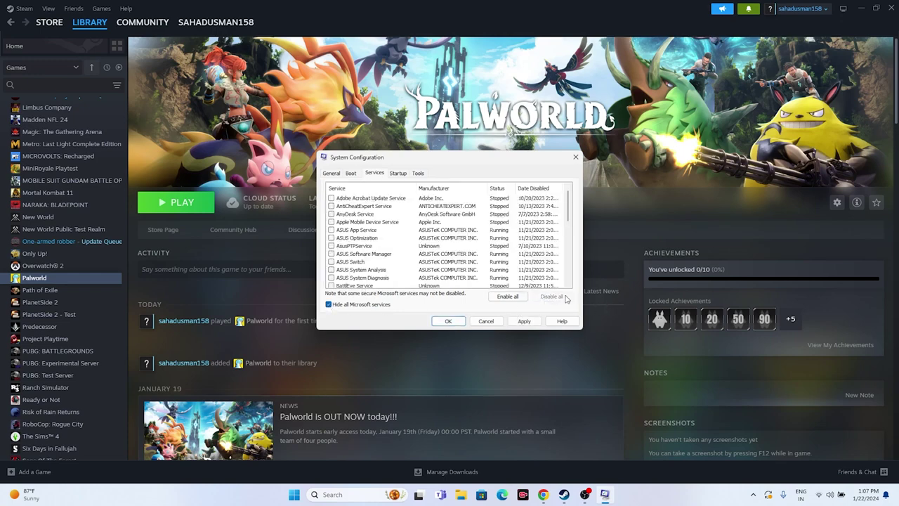
left_click(524, 321)
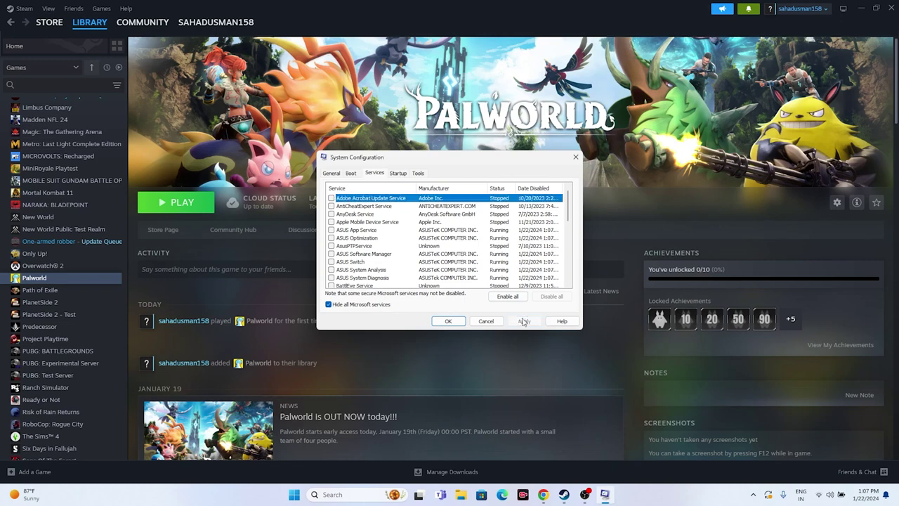
left_click(449, 321)
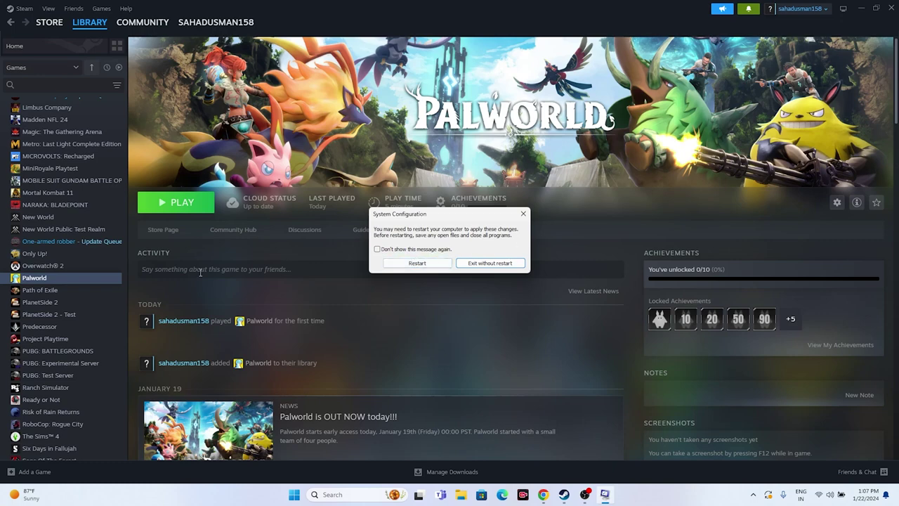
left_click(517, 263)
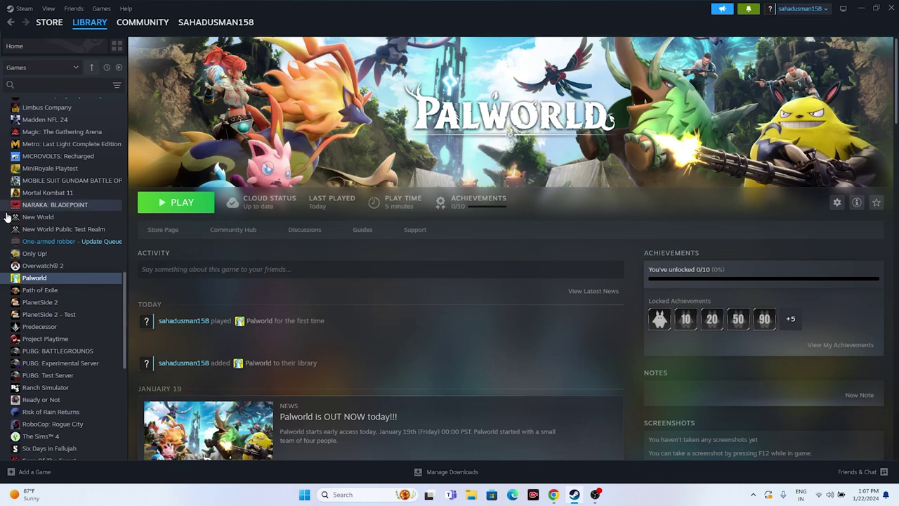
Check the Steam Overlay setting in Palworld's general properties, and close the properties
right_click(50, 279)
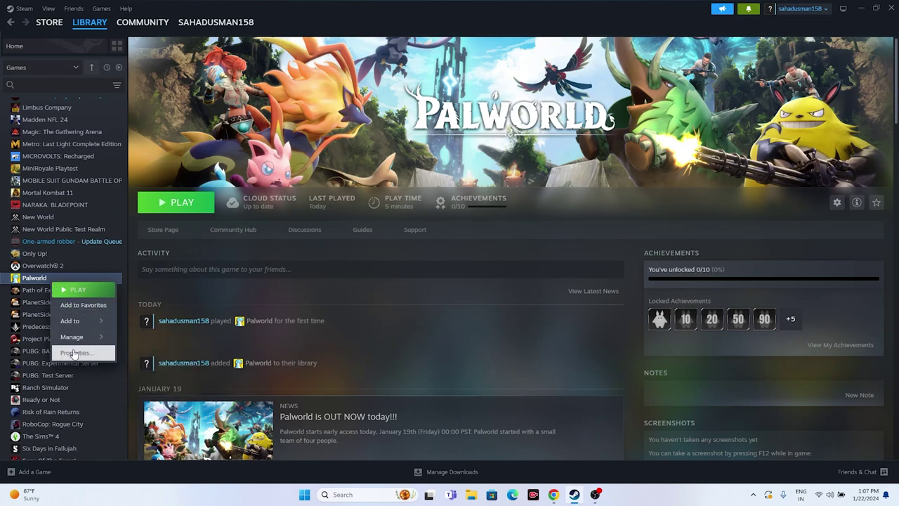
left_click(75, 352)
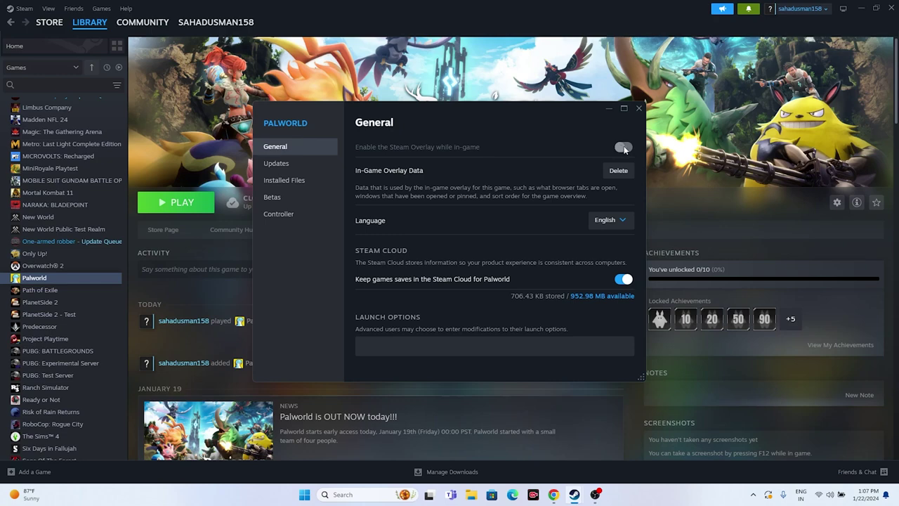
left_click(639, 110)
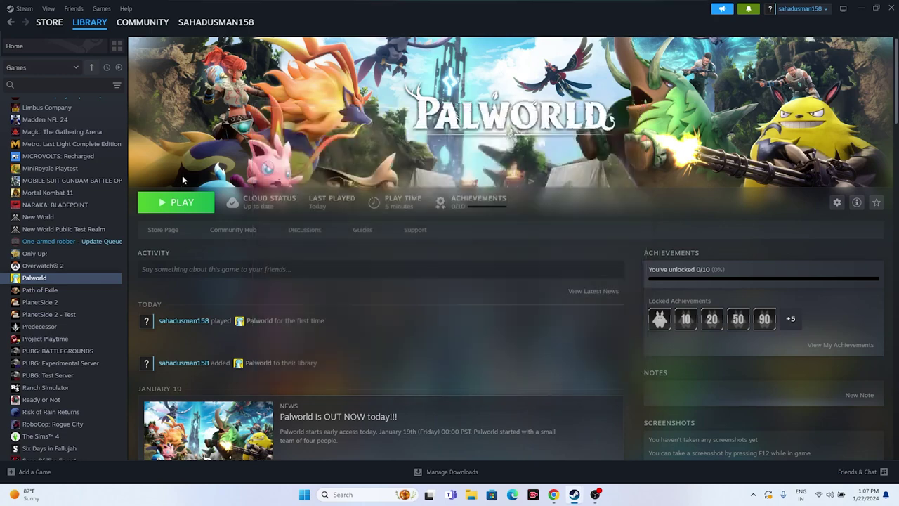
Enter -dx11 as Palworld's launch option, change it to -dx12, and close the properties
right_click(51, 280)
left_click(138, 345)
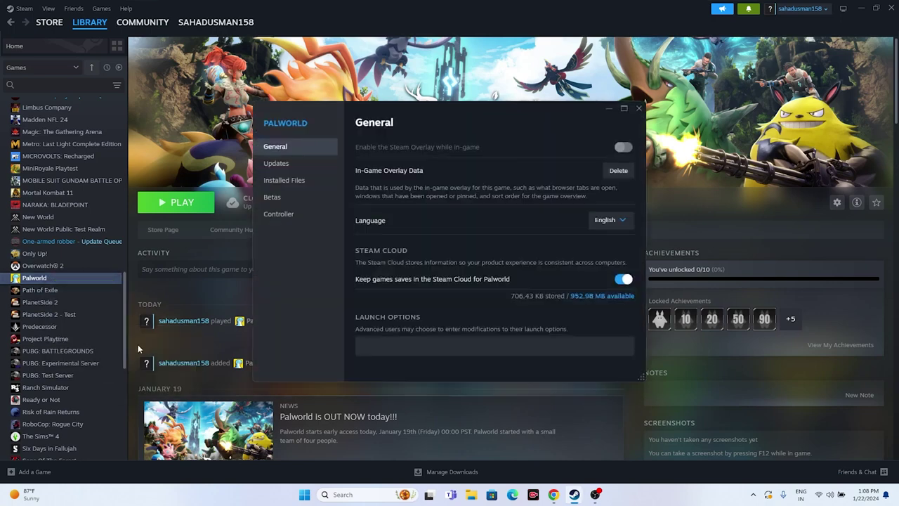
left_click(435, 344)
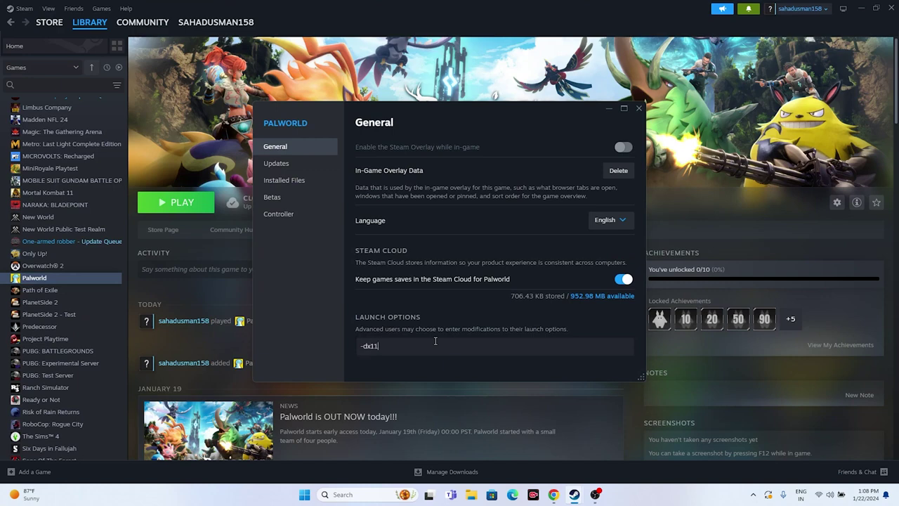
type("-dx11")
key("BackSpace")
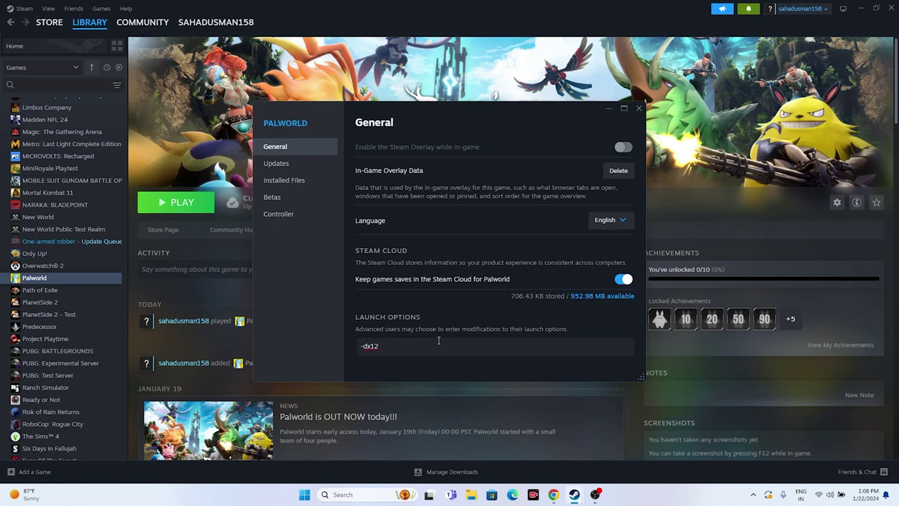
left_click(639, 110)
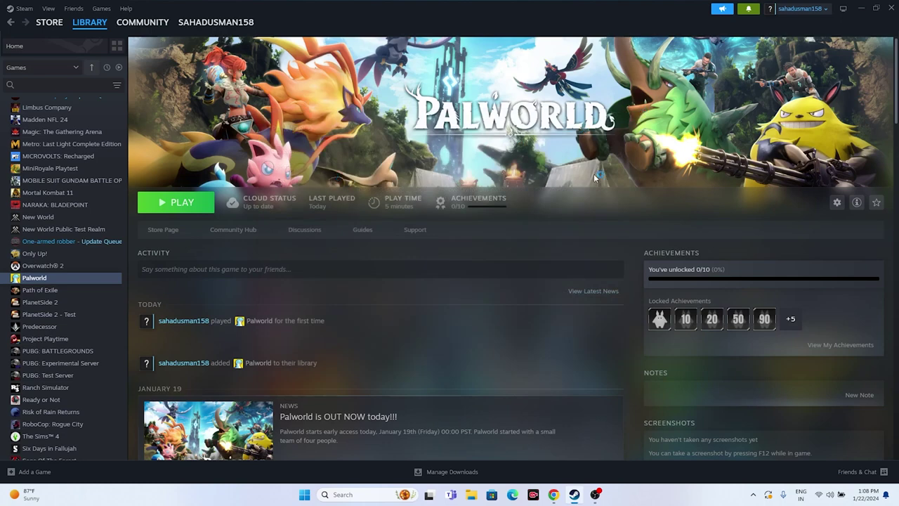
Minimize Steam, examine the running apps and background processes in a maximized Task Manager, and close it
left_click(858, 11)
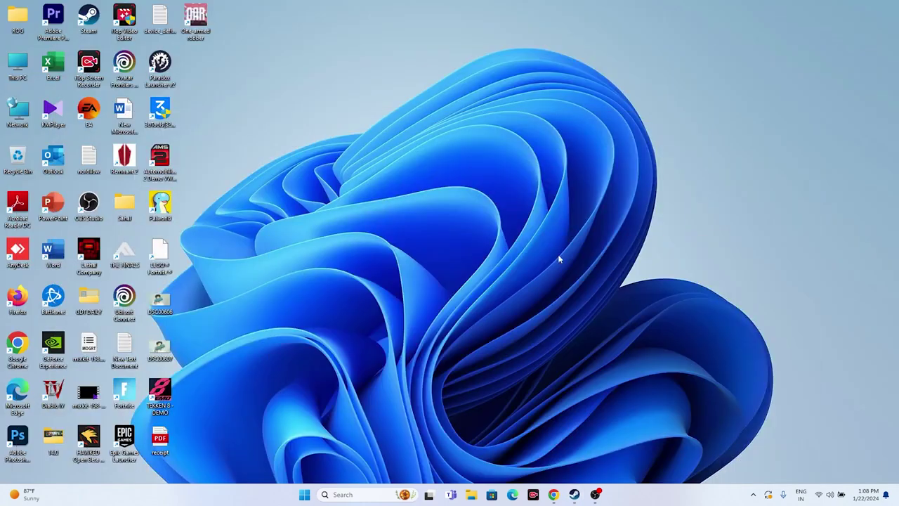
right_click(304, 495)
left_click(294, 377)
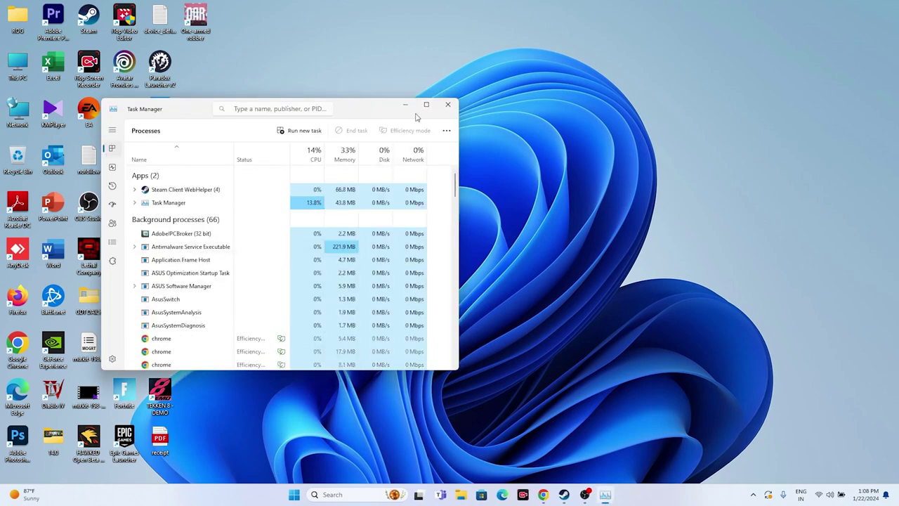
left_click(420, 105)
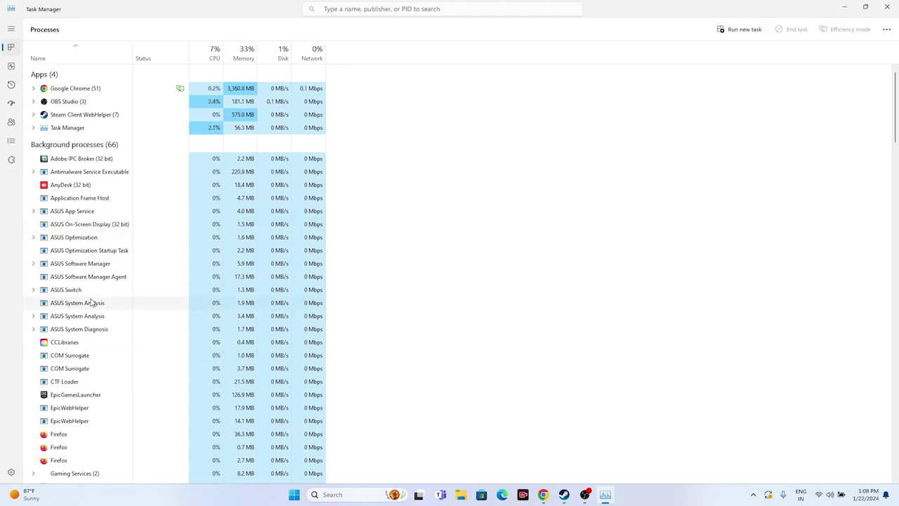
left_click(887, 7)
Return to the desktop, search Windows for "graphics", and open Graphics settings
left_click(575, 495)
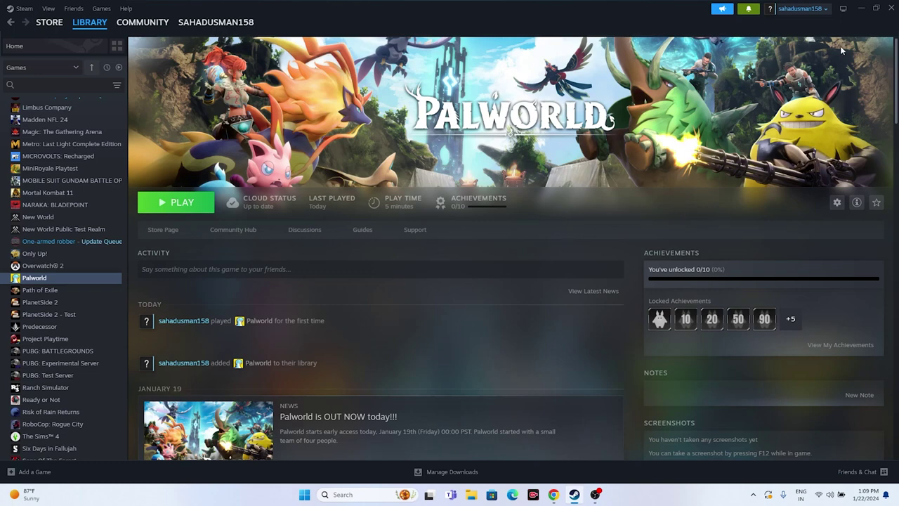
left_click(860, 8)
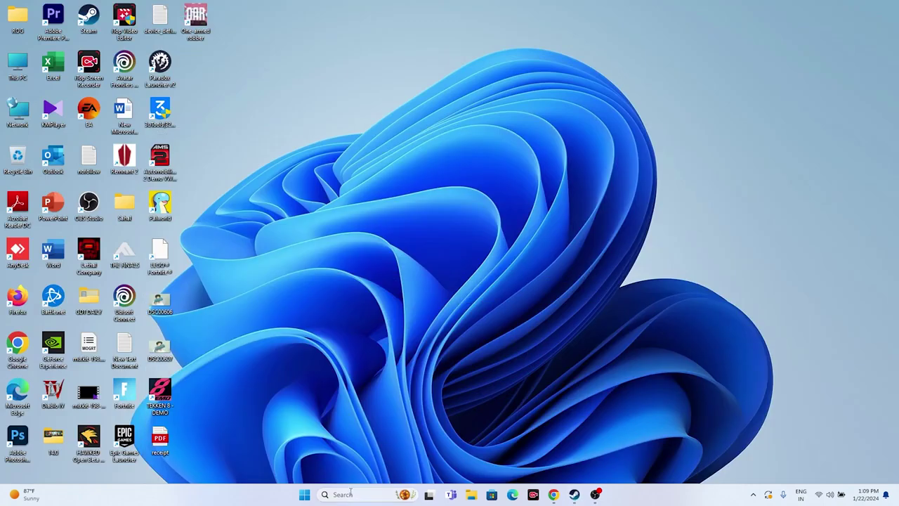
left_click(350, 493)
type("gra")
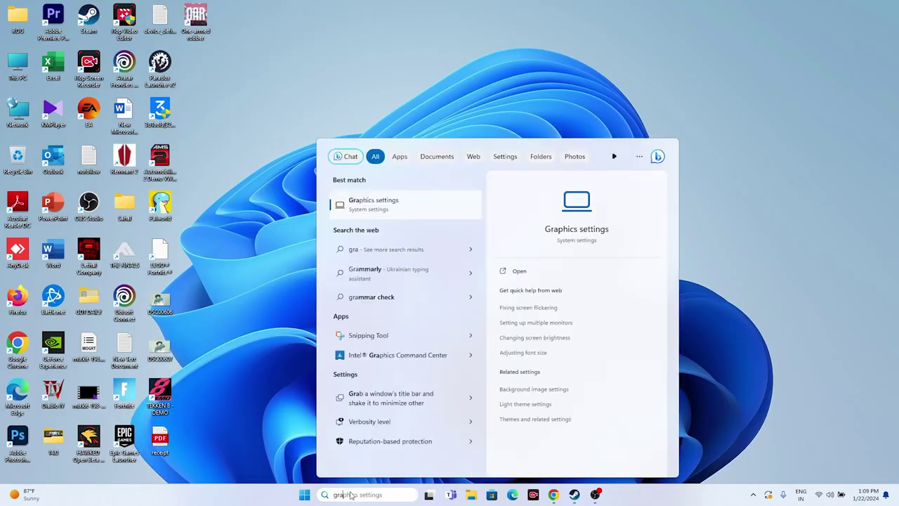
type("phics")
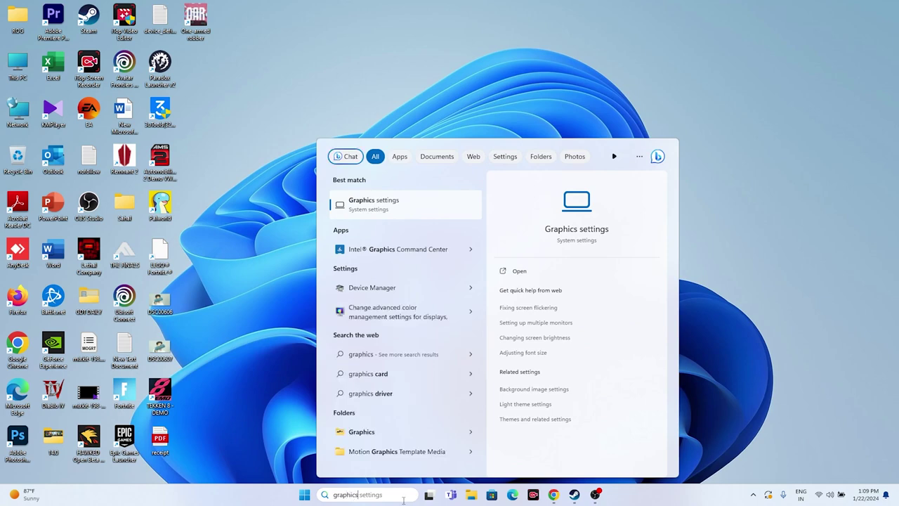
left_click(381, 216)
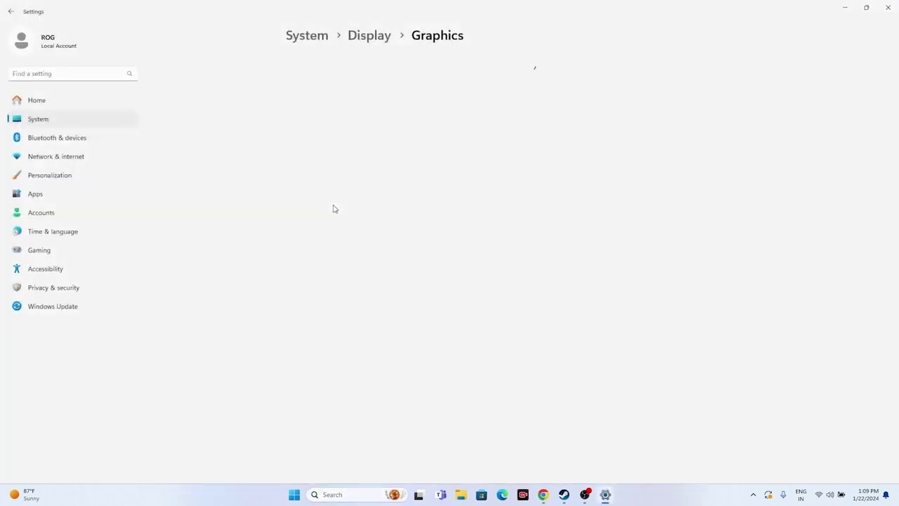
Start adding a desktop app to the custom graphics options and browse to Program Files (x86)\Steam\steamapps on Local Disk (C:)
scroll(469, 207, "down", 3)
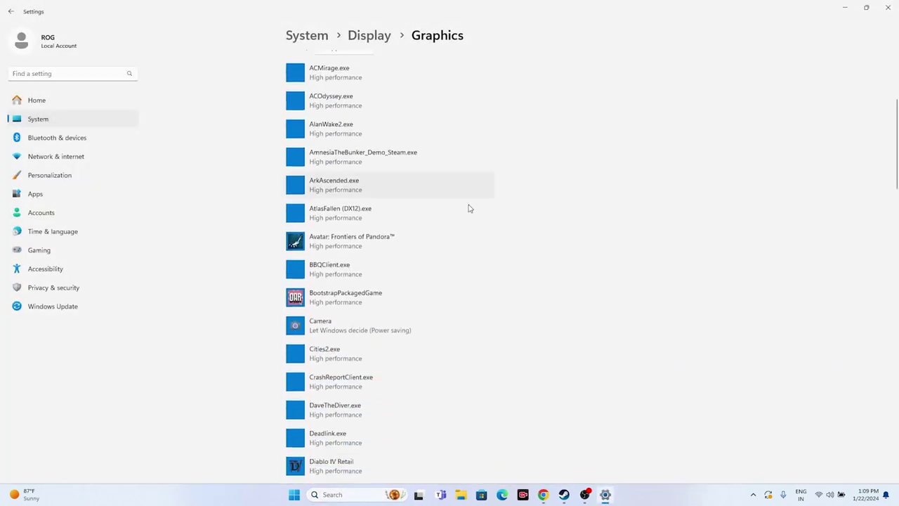
scroll(469, 208, "up", 3)
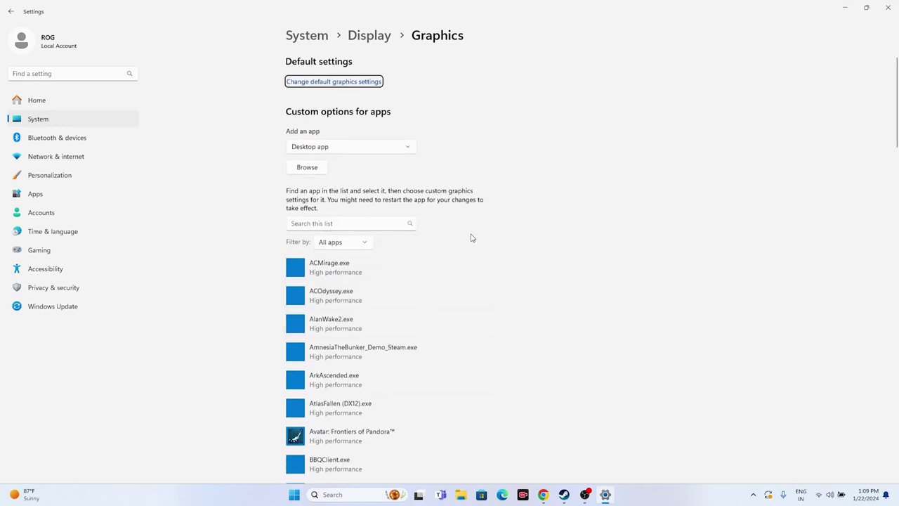
left_click(314, 169)
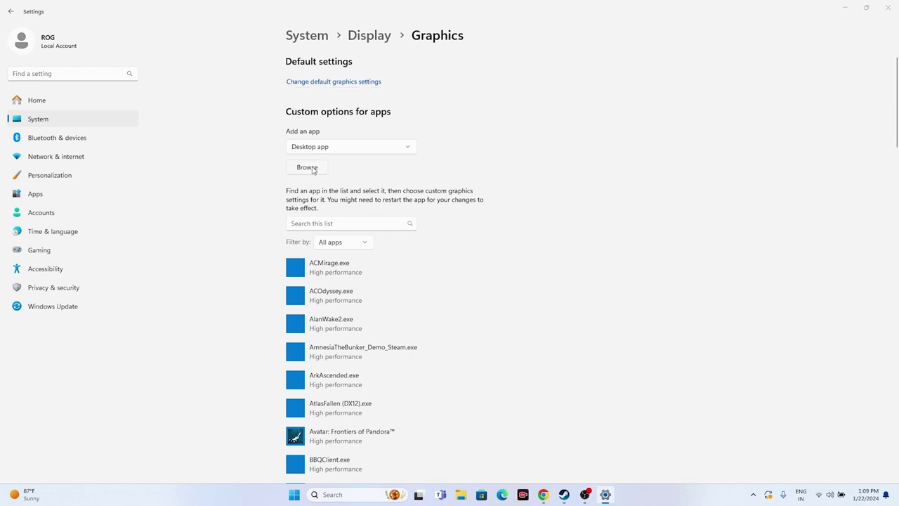
scroll(49, 155, "down", 5)
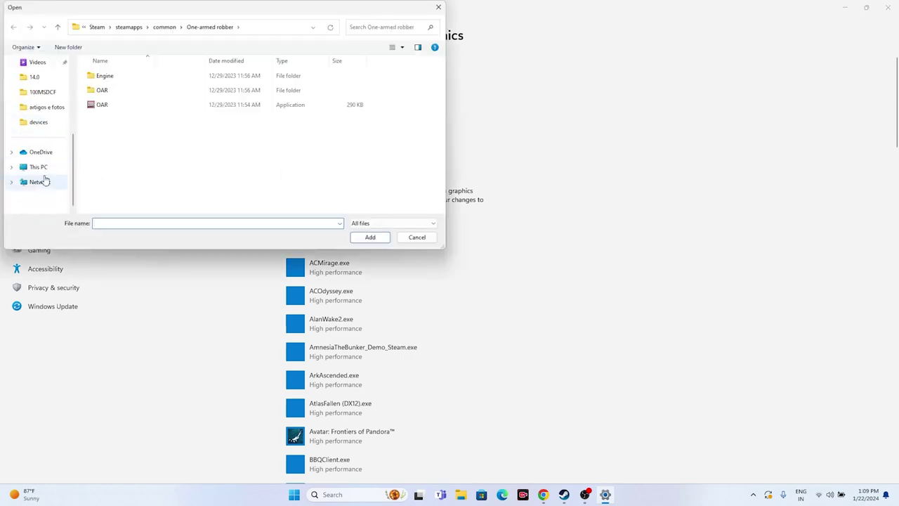
left_click(40, 169)
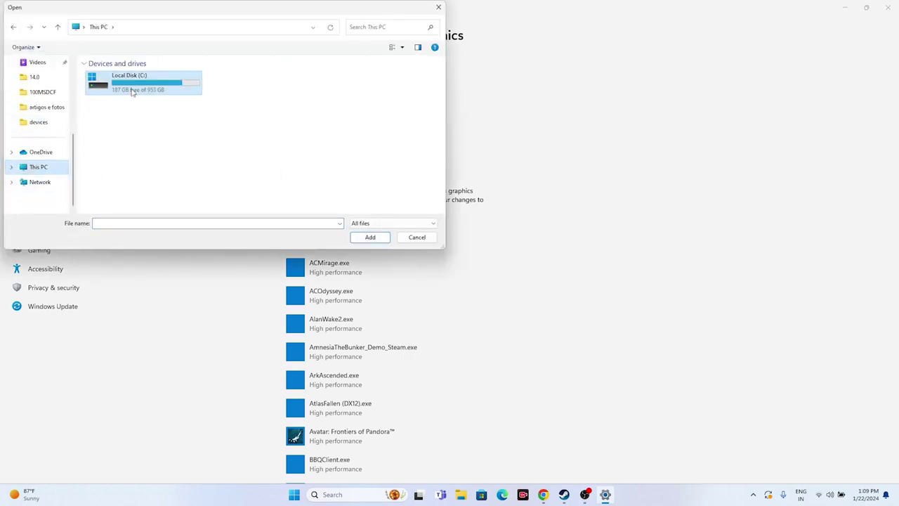
double_click(133, 94)
double_click(130, 162)
scroll(140, 134, "down", 4)
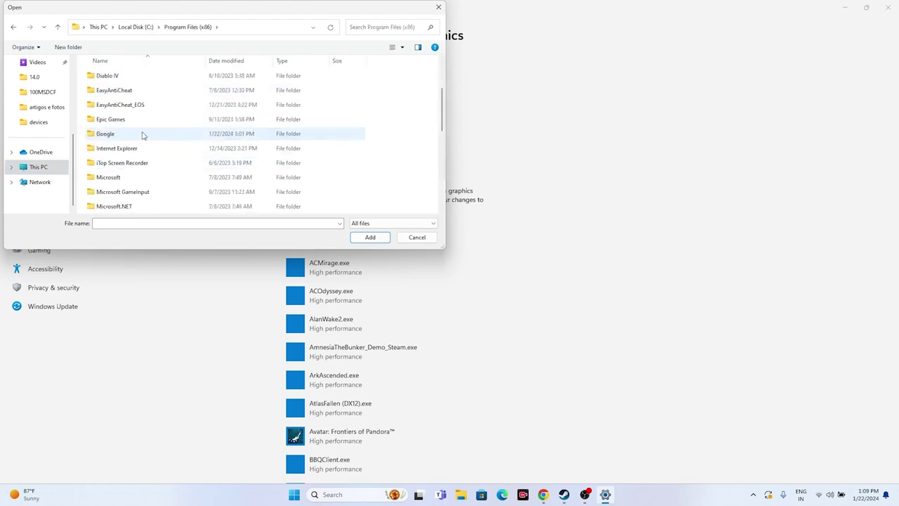
scroll(117, 137, "down", 3)
double_click(118, 137)
scroll(141, 136, "down", 3)
scroll(143, 136, "down", 1)
double_click(127, 122)
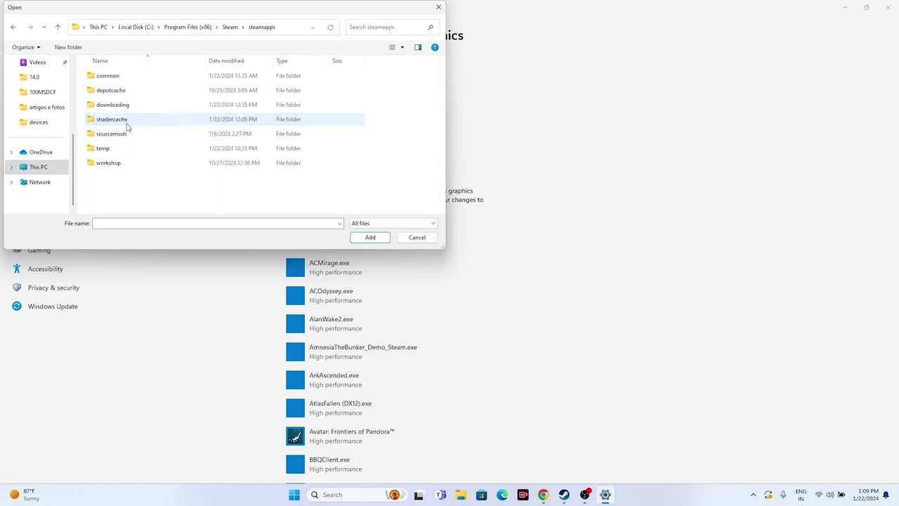
Add the Palworld application from the common\Palworld folder to the custom graphics options
double_click(125, 82)
scroll(128, 135, "down", 6)
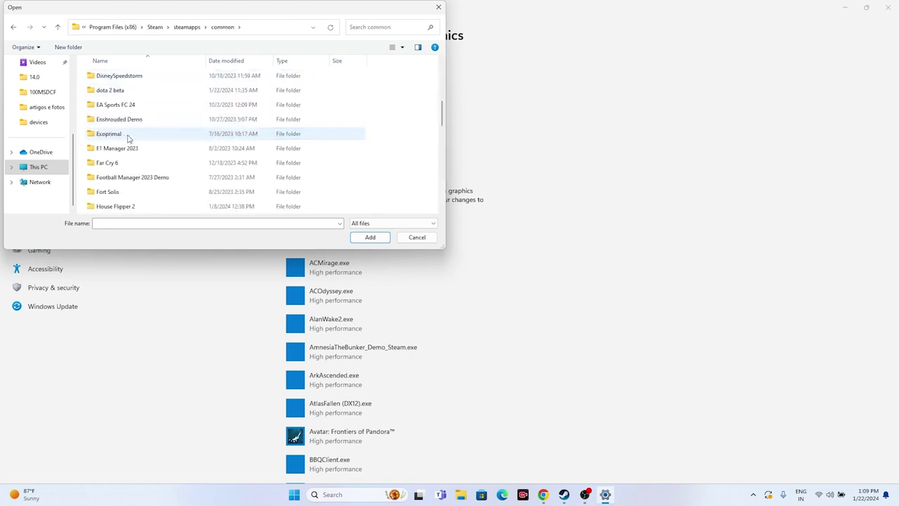
scroll(129, 138, "down", 6)
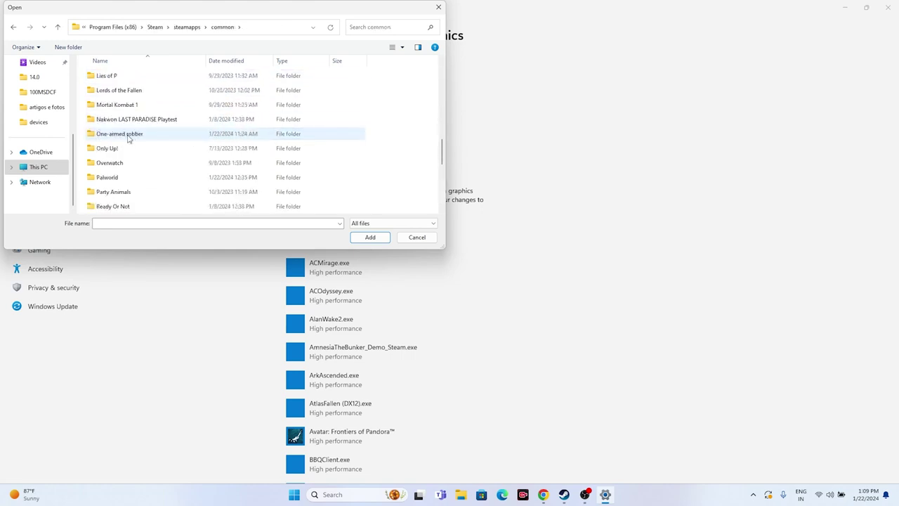
left_click(130, 91)
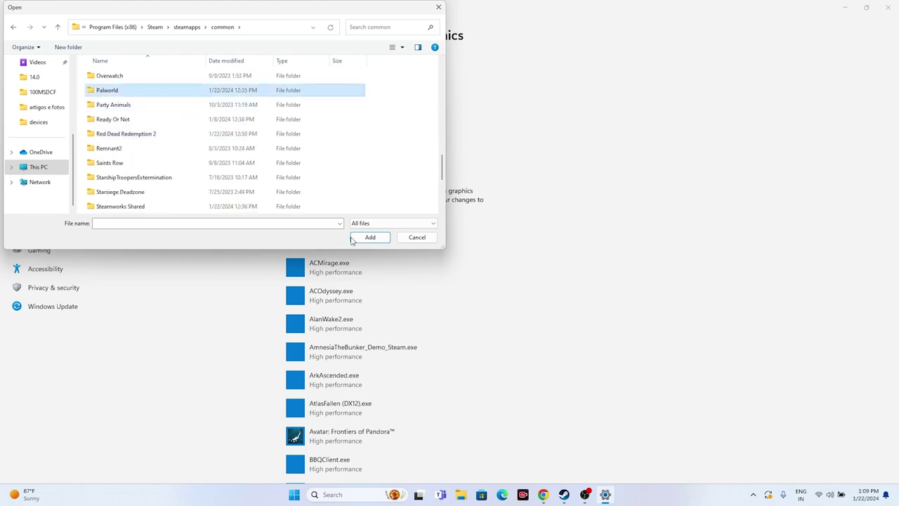
double_click(125, 92)
left_click(128, 106)
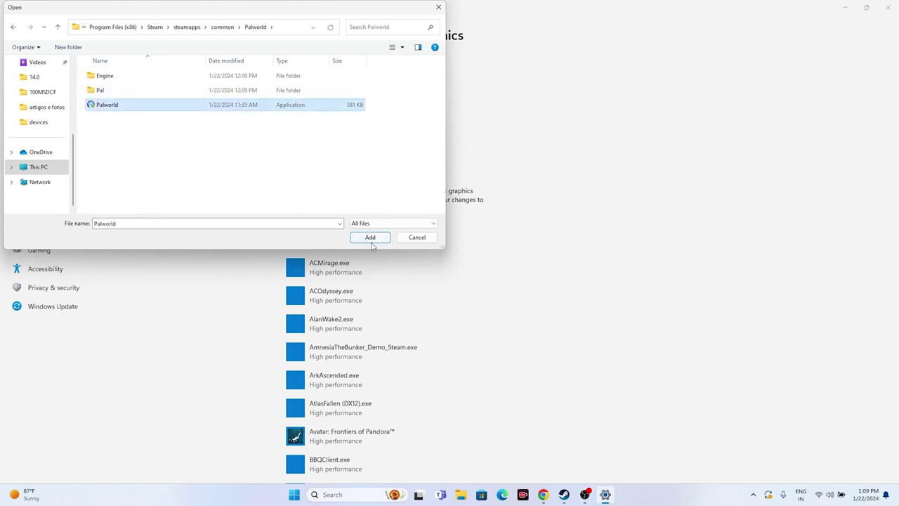
left_click(370, 237)
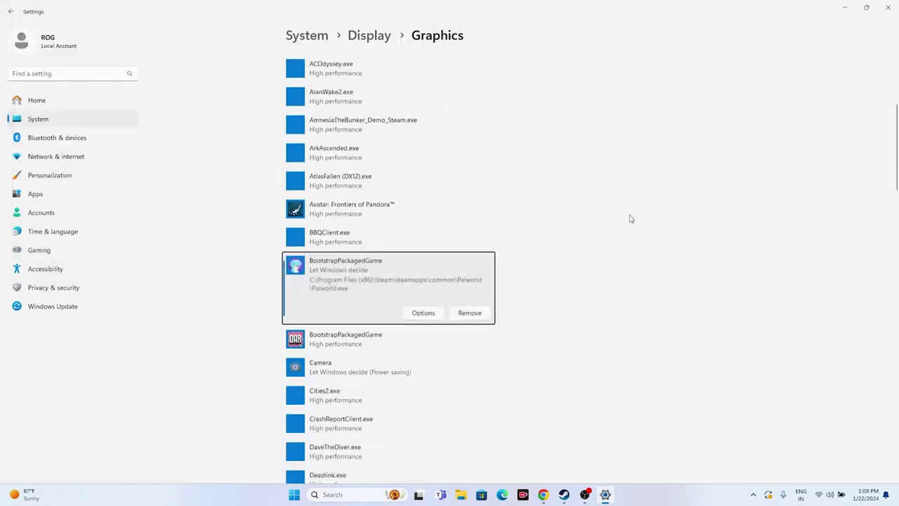
Set the graphics preference of the added Palworld.exe entry to High performance and save it
left_click(421, 313)
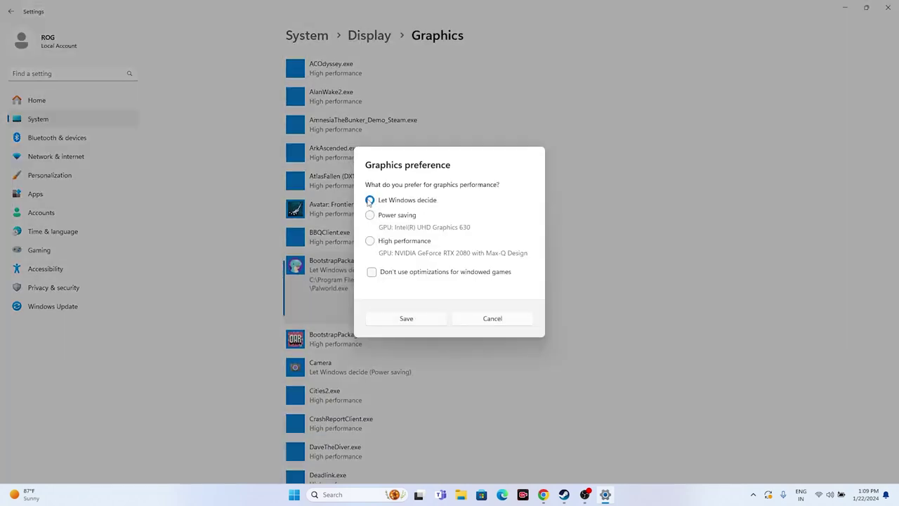
left_click(370, 242)
left_click(407, 318)
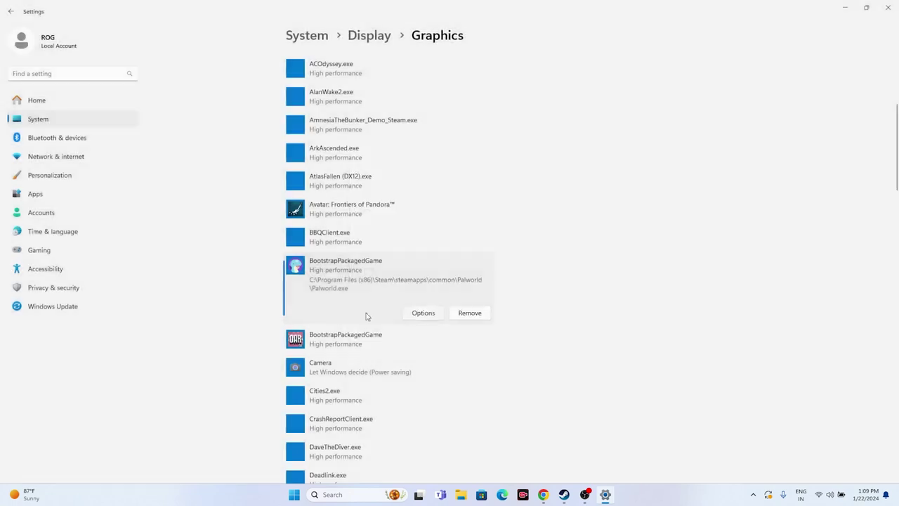
Close Settings, return to Steam, search Windows for "view", and open the Virtual Memory dialog from the advanced system performance settings
left_click(888, 8)
left_click(564, 494)
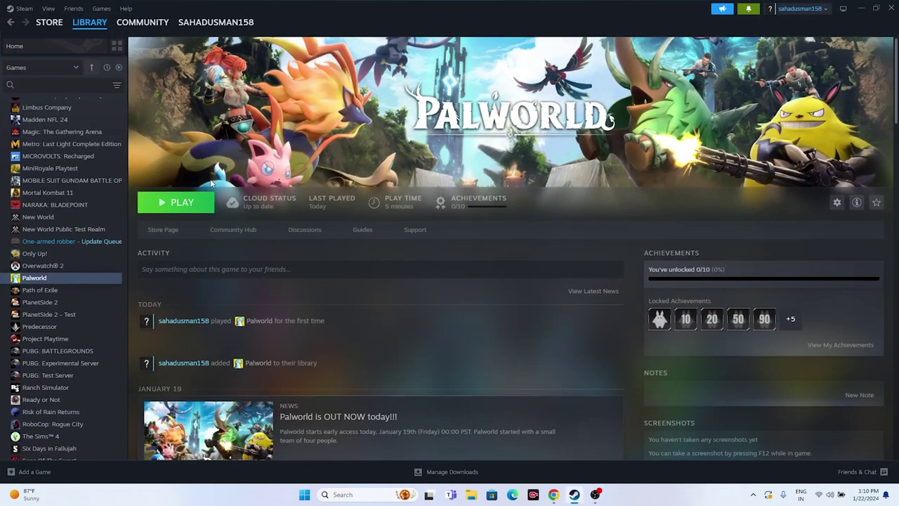
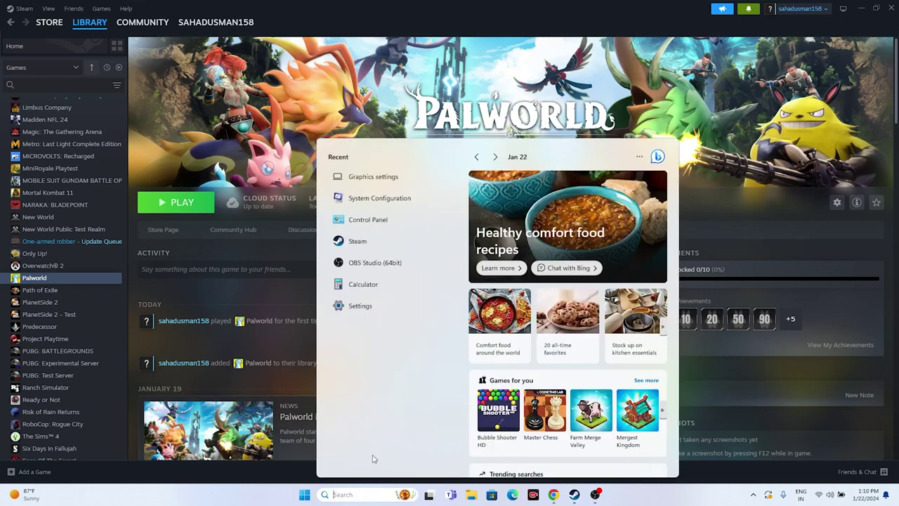
type("view")
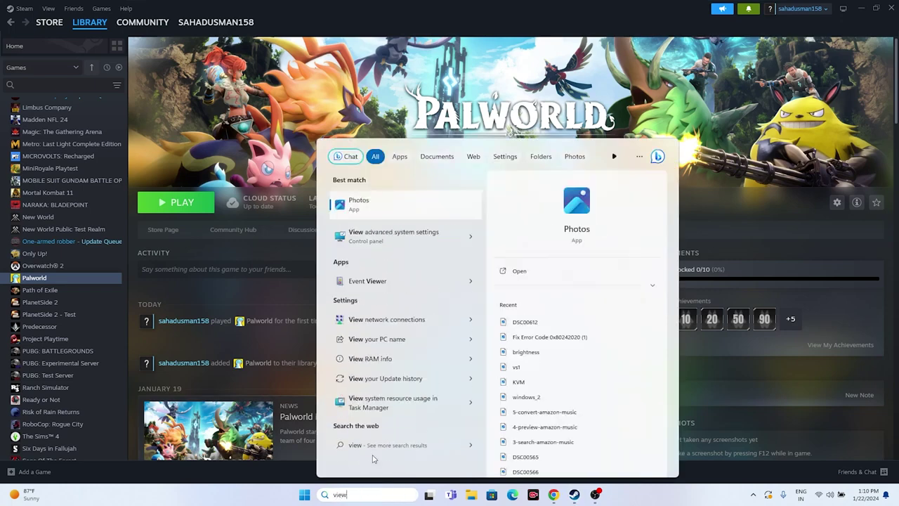
left_click(465, 237)
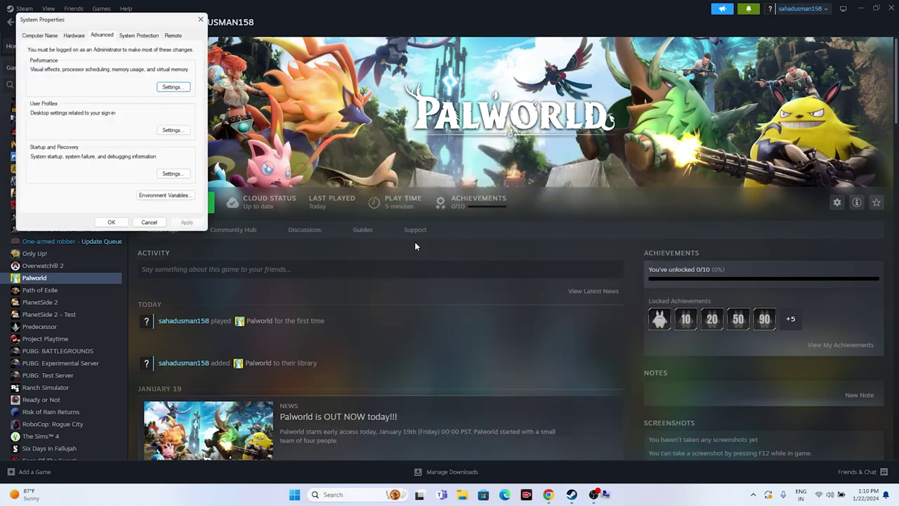
left_click(172, 87)
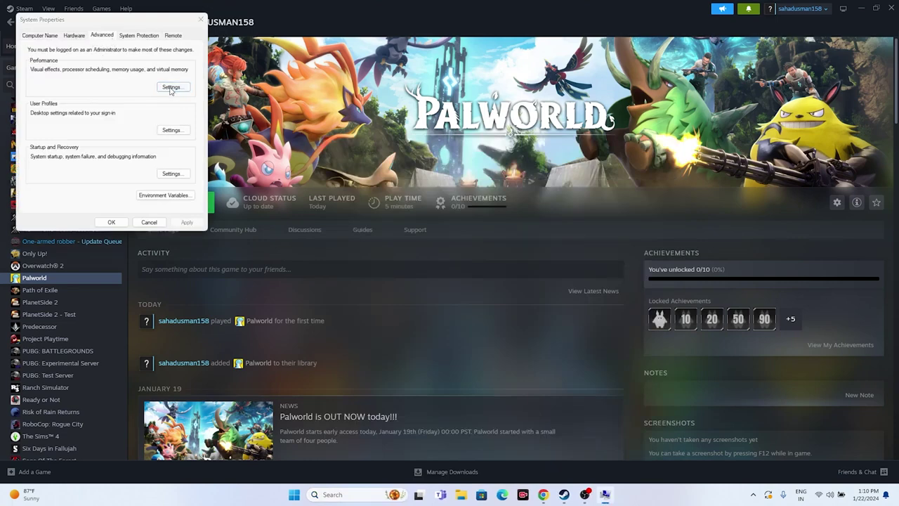
left_click(85, 72)
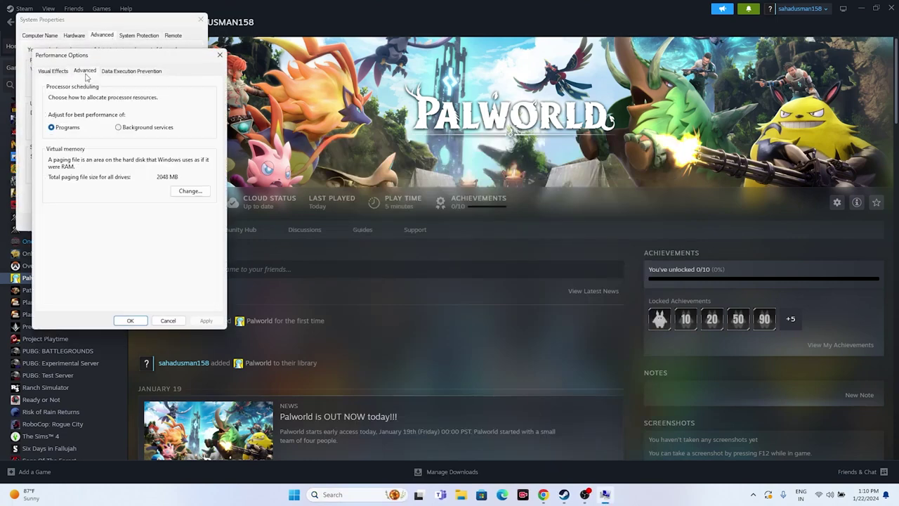
left_click(188, 190)
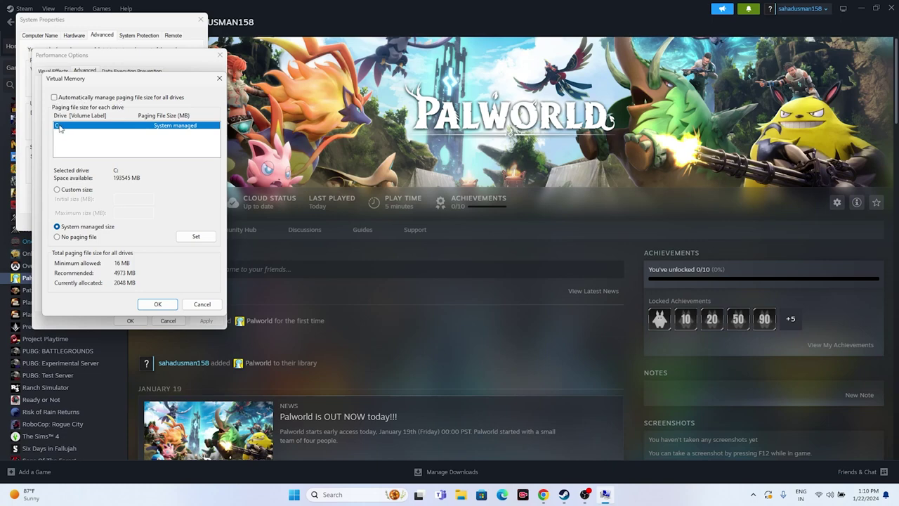
Choose a custom paging file size for drive C:, and search Windows for "ca" to open Calculator alongside
left_click(58, 190)
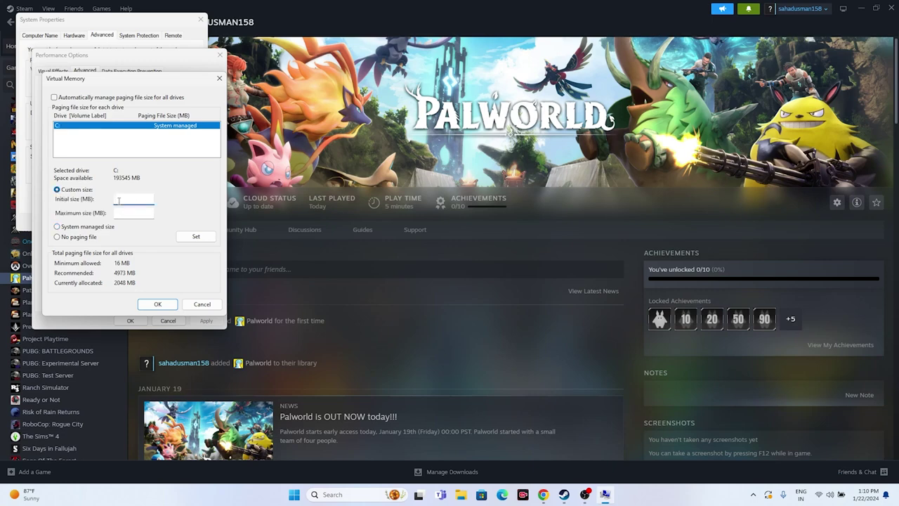
left_click(119, 212)
left_click(370, 487)
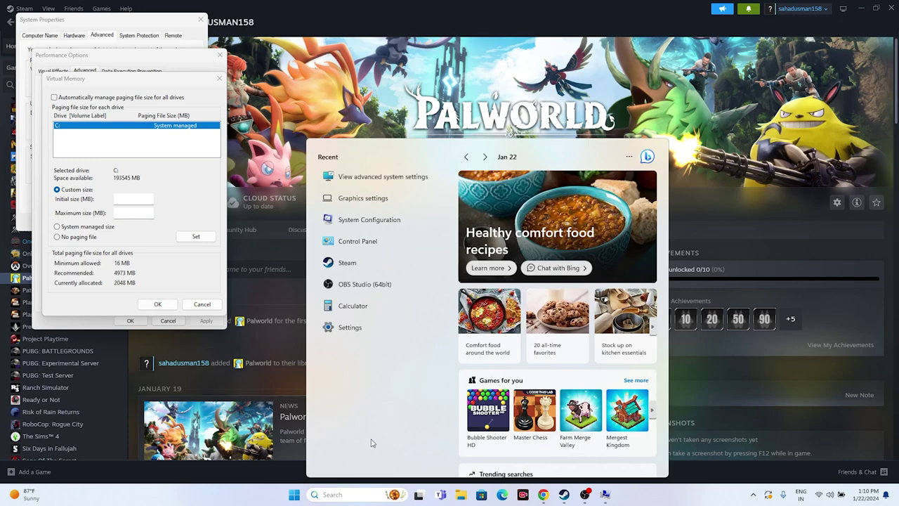
type("ca")
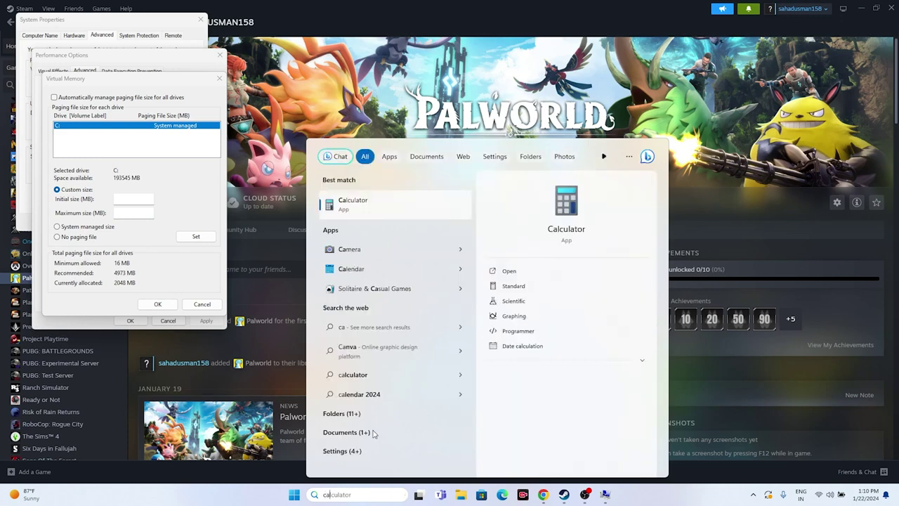
left_click(391, 201)
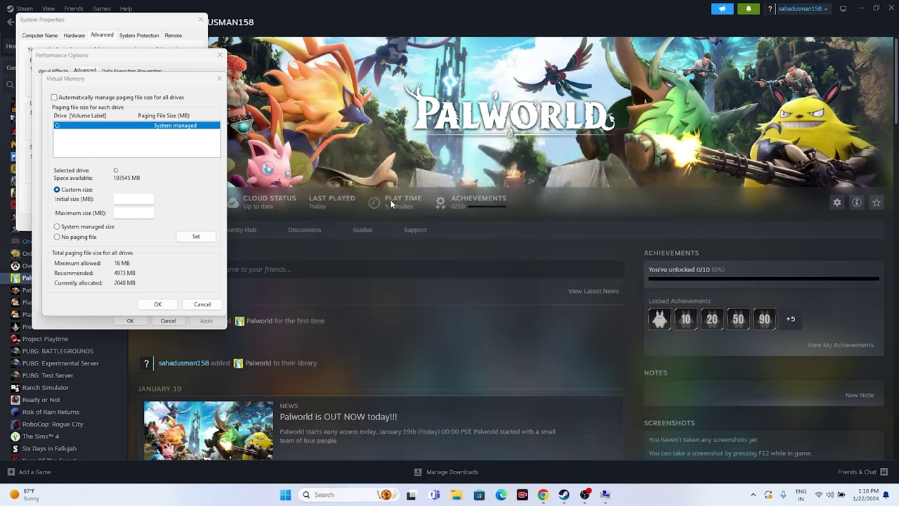
left_click(118, 201)
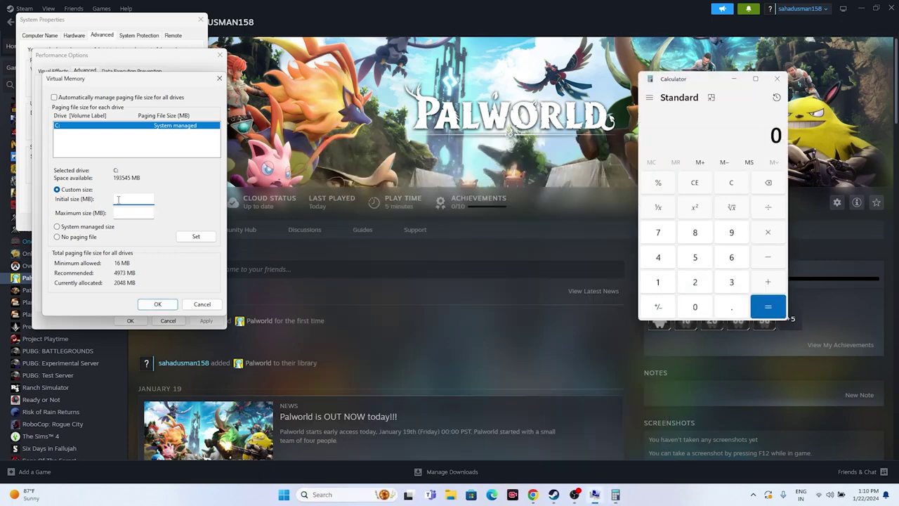
Calculate 32 × 1024 and multiply the result by 1.5 in Calculator
left_click(734, 281)
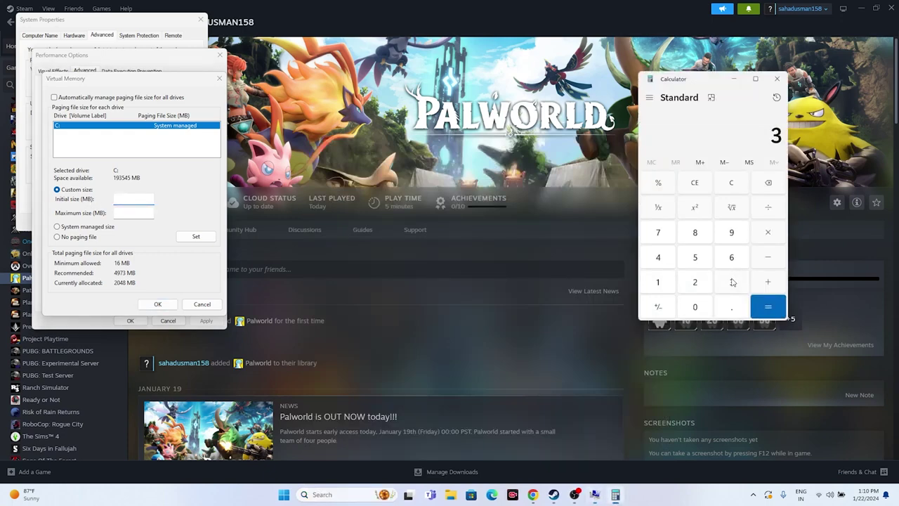
left_click(696, 284)
left_click(760, 237)
left_click(671, 280)
left_click(693, 309)
left_click(694, 287)
left_click(662, 260)
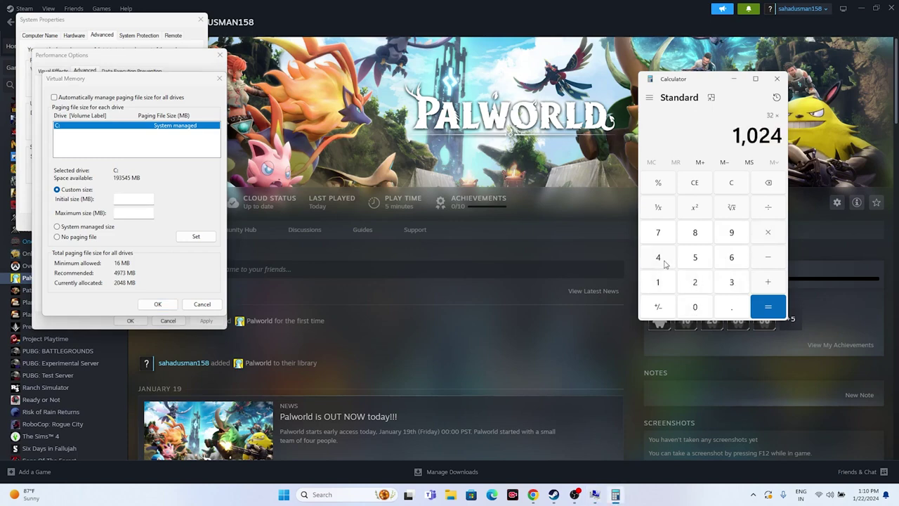
left_click(769, 312)
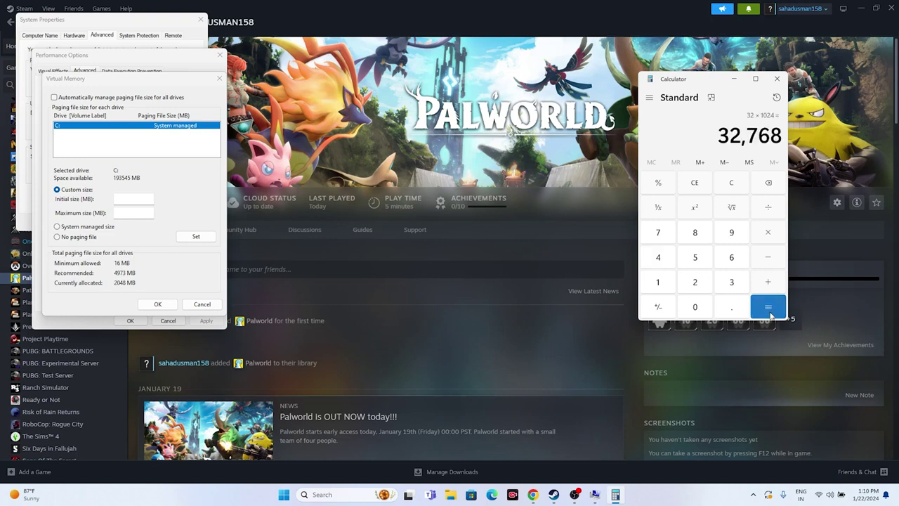
left_click(669, 278)
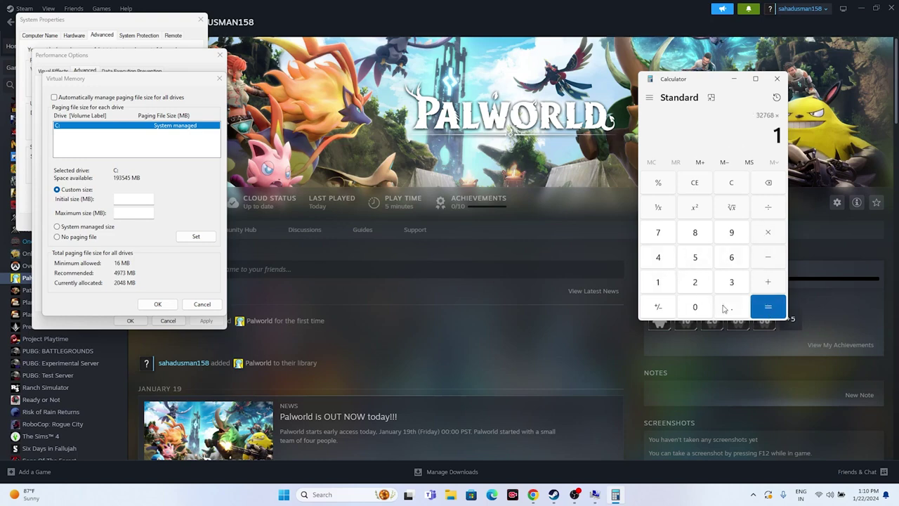
left_click(723, 305)
left_click(704, 264)
left_click(764, 307)
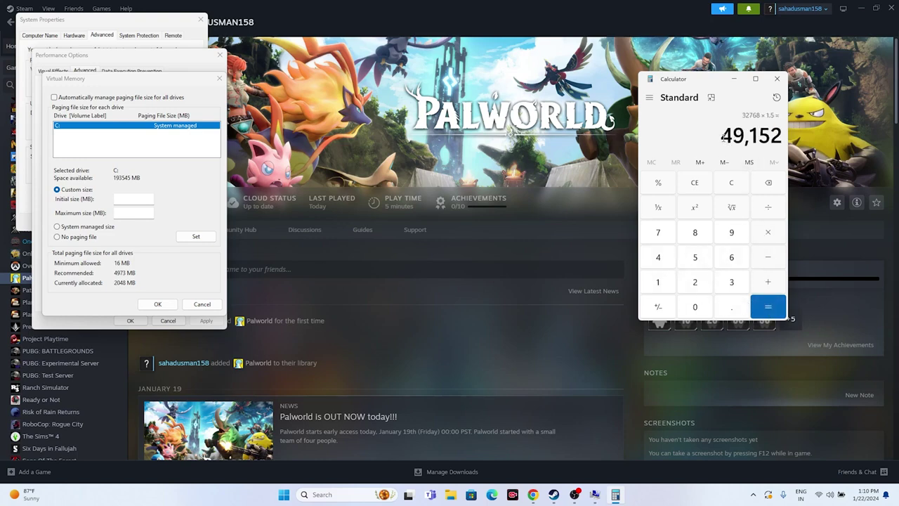
Copy the calculated result and set the initial paging file size to 49,152 MB
left_click_drag(724, 137, 783, 138)
key("super+c")
right_click(779, 135)
left_click(808, 140)
right_click(135, 199)
left_click(163, 238)
Clear Calculator, calculate 32 × 1024, and multiply the result by 3 for the maximum paging file size
left_click(134, 212)
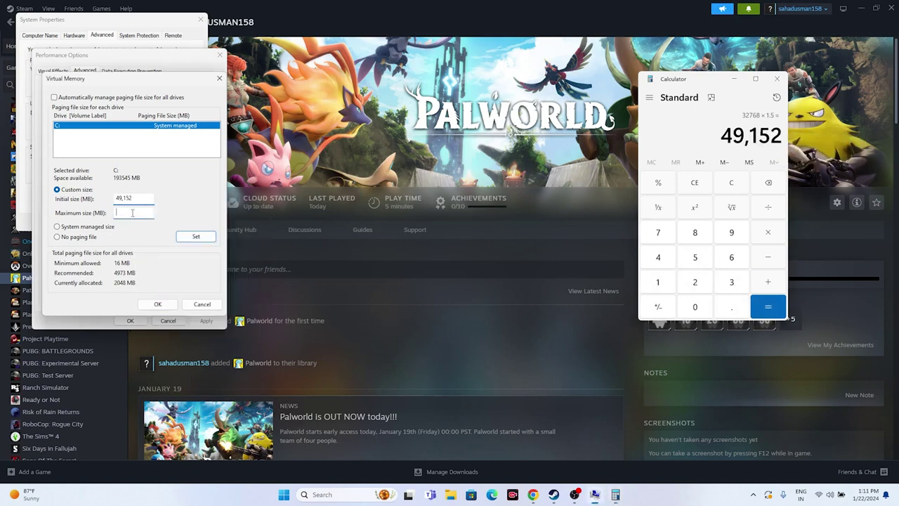
left_click(738, 188)
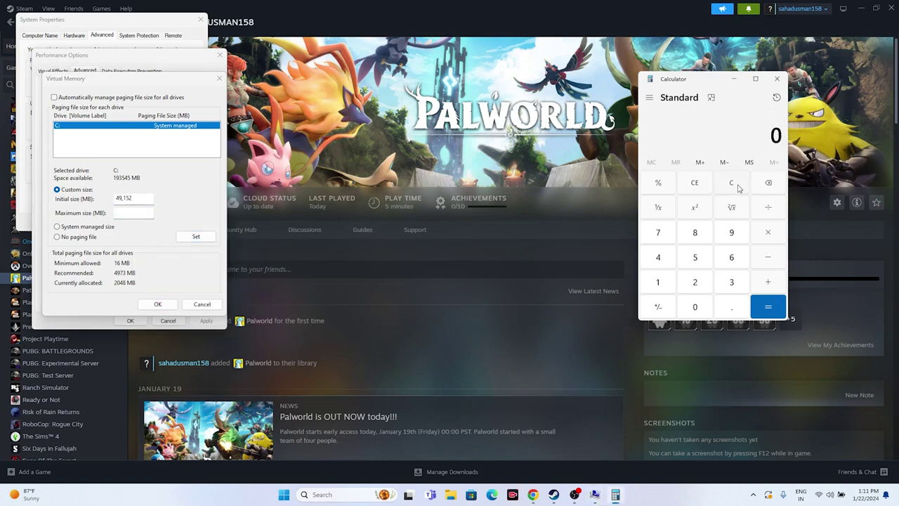
left_click(735, 287)
left_click(702, 288)
left_click(766, 235)
left_click(658, 281)
left_click(694, 306)
left_click(694, 282)
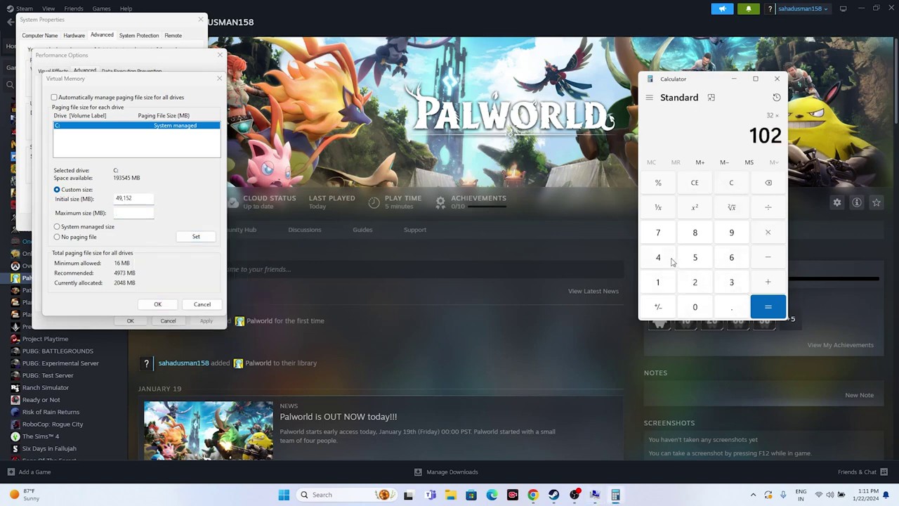
left_click(658, 258)
left_click(768, 306)
left_click(768, 207)
left_click(731, 282)
left_click(757, 302)
Copy the new result and set the maximum paging file size to 98,304 MB
left_click_drag(721, 135, 784, 134)
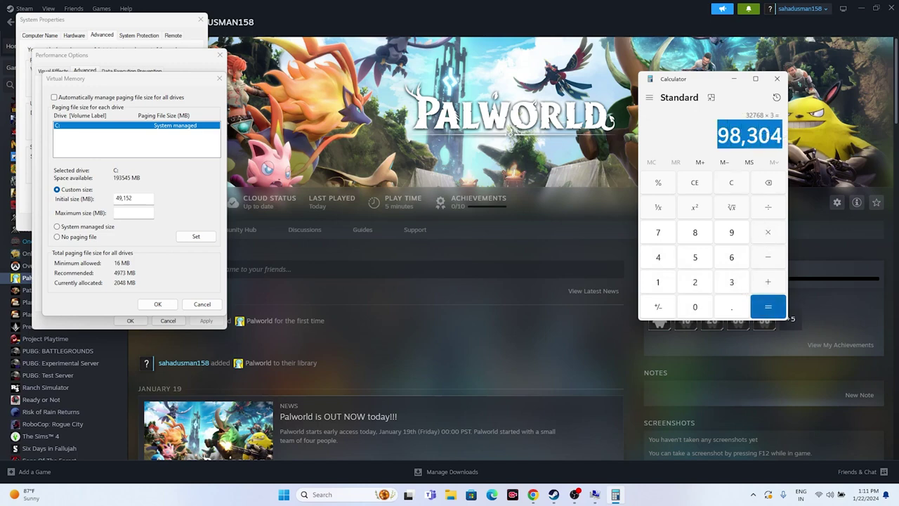
right_click(756, 136)
left_click(776, 148)
right_click(131, 214)
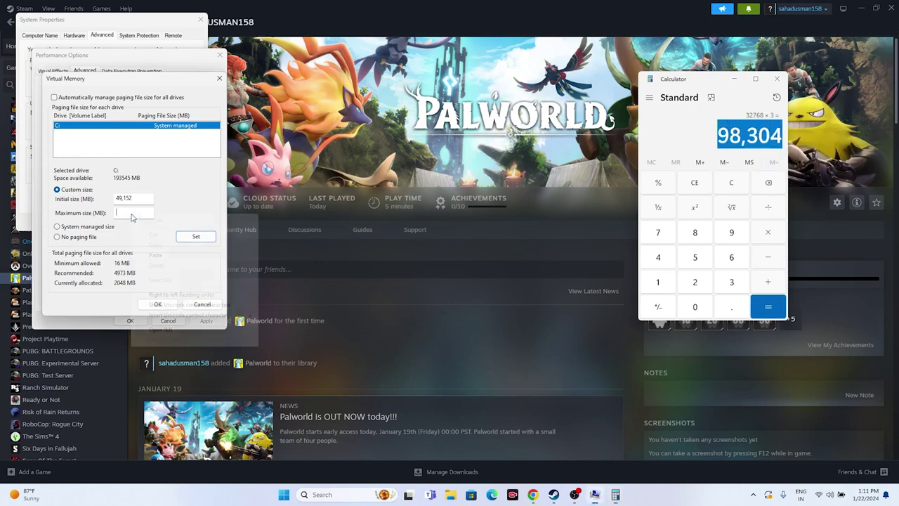
left_click(156, 255)
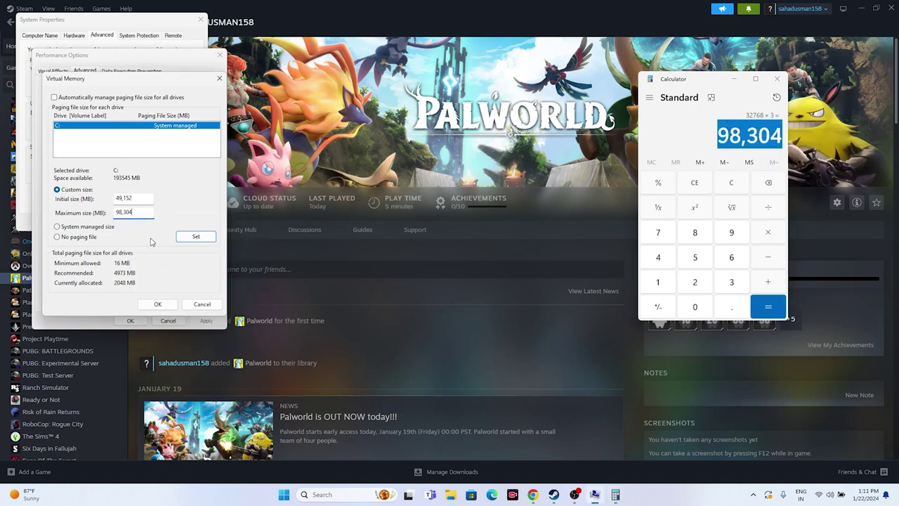
Confirm the Virtual Memory and Performance Options dialogs, and close System Properties and Calculator
left_click(156, 303)
left_click(130, 320)
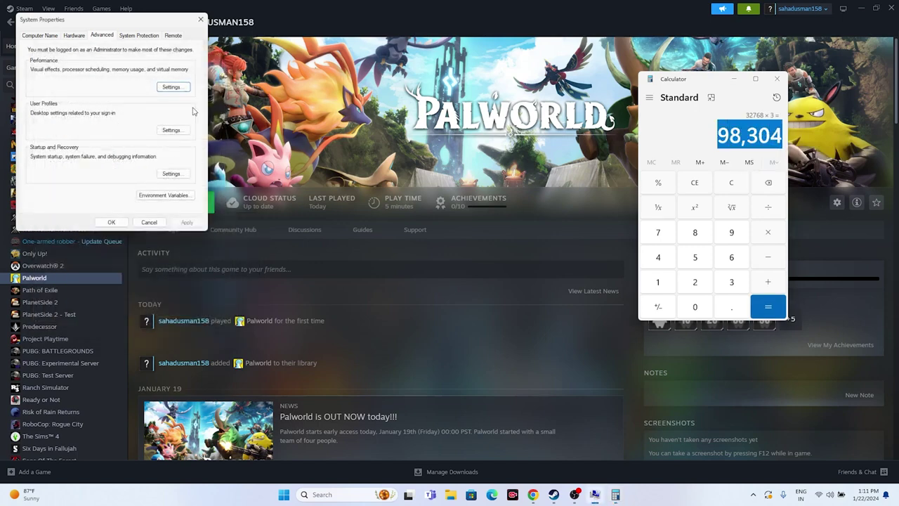
left_click(200, 19)
left_click(777, 78)
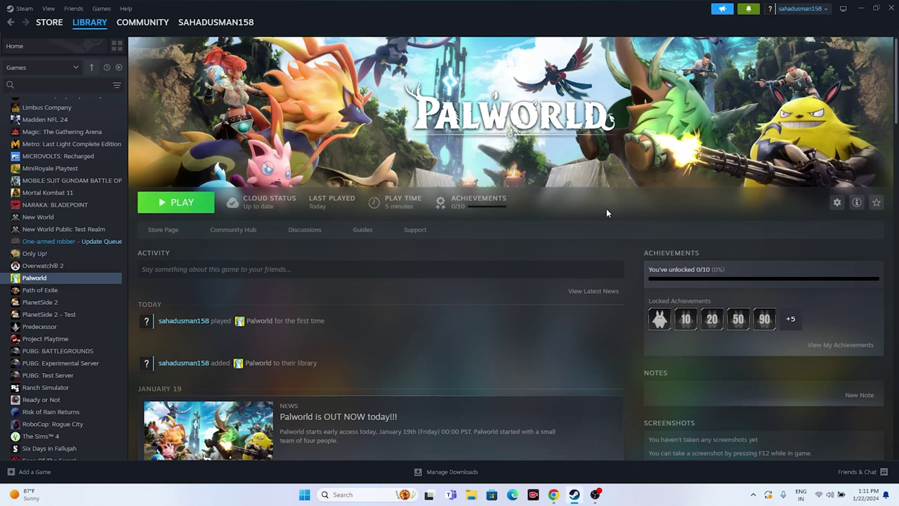
Open Windows Settings, check the Windows Update page for pending updates, and close Settings
left_click(343, 494)
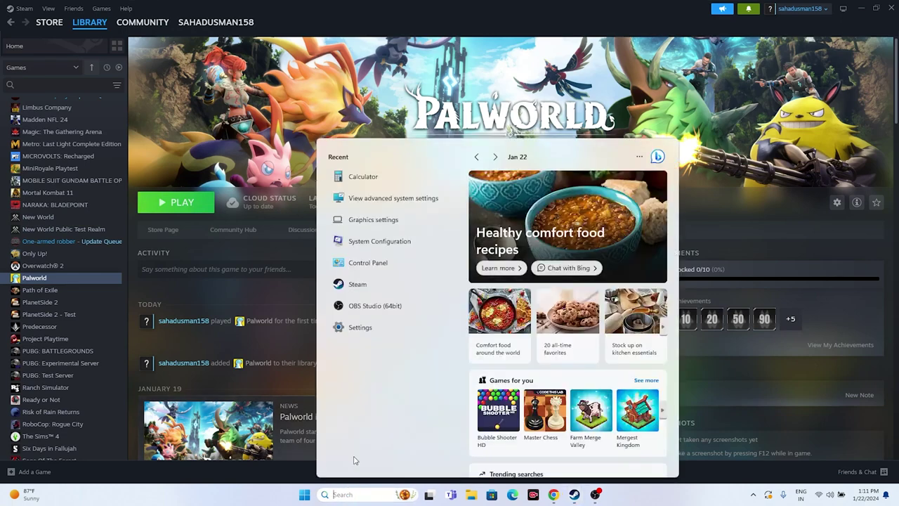
left_click(356, 328)
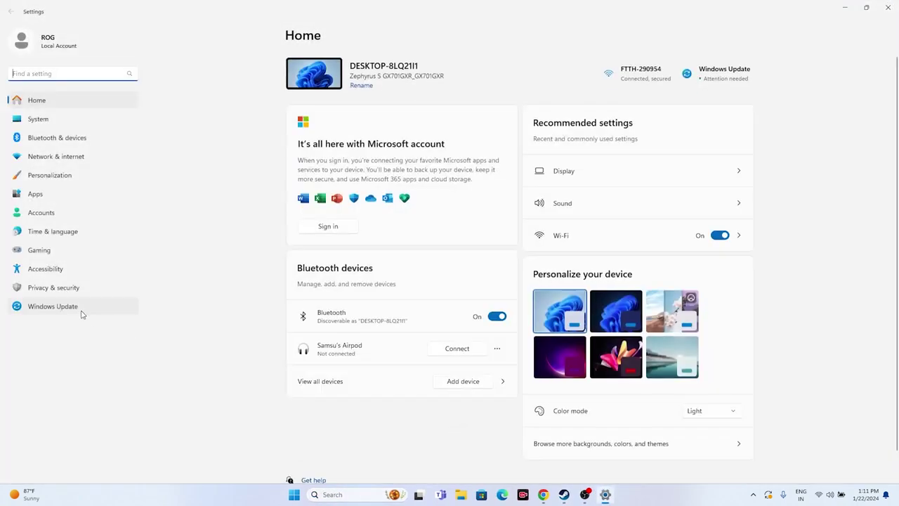
left_click(80, 309)
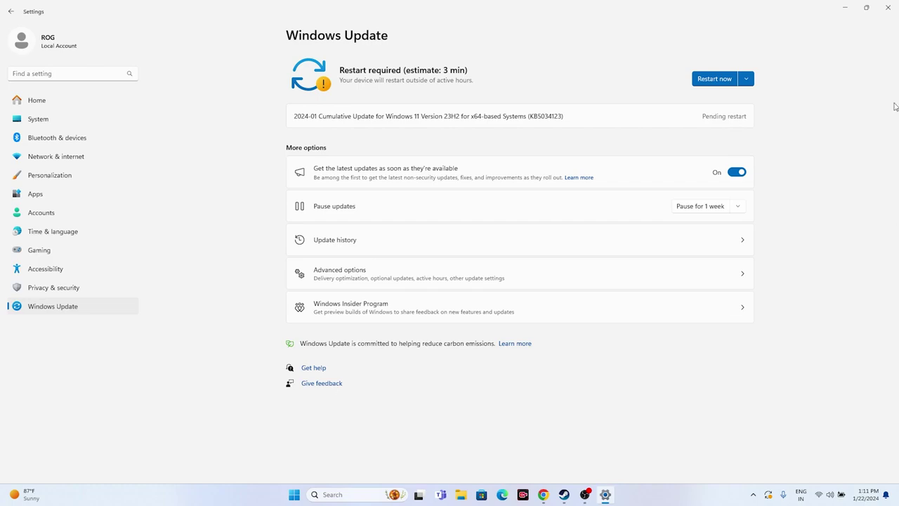
left_click(888, 7)
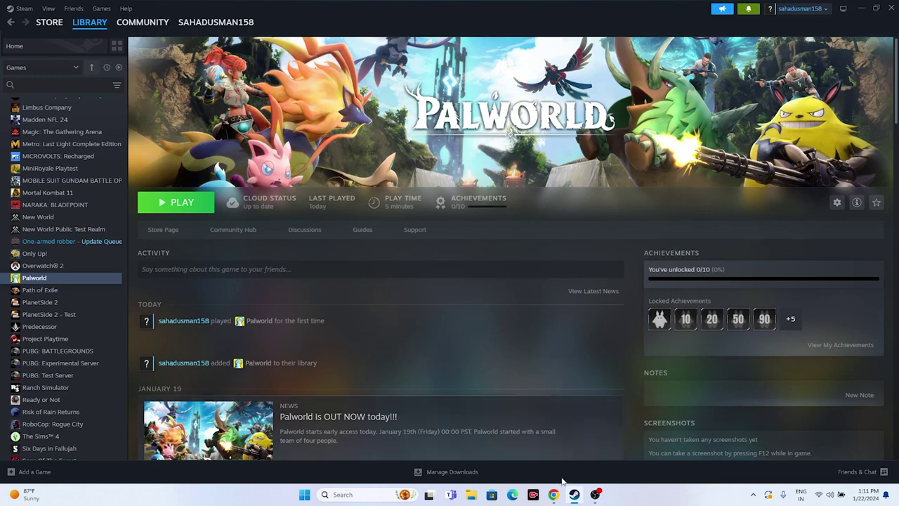
Minimize Steam, switch to Chrome, and review the Manual Driver Search form on NVIDIA's GeForce Drivers page
left_click(860, 7)
left_click(554, 494)
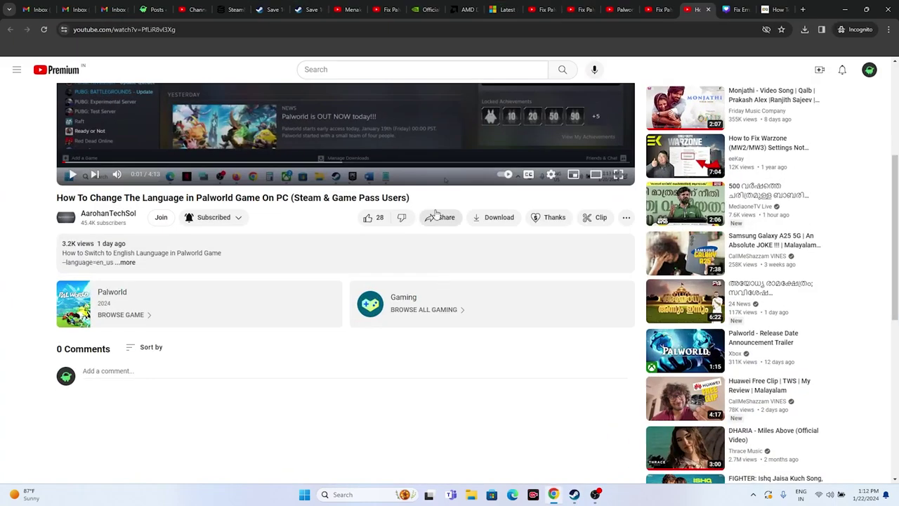
left_click(425, 9)
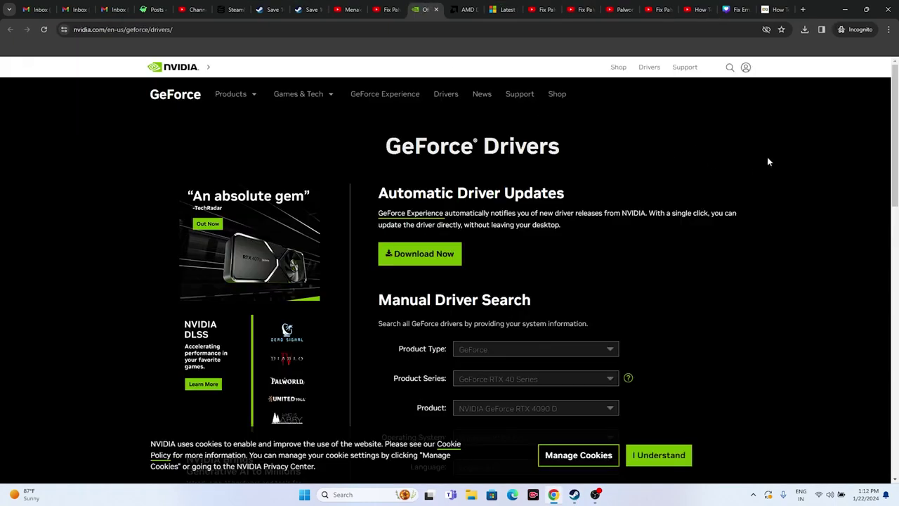
scroll(808, 161, "down", 2)
scroll(807, 162, "up", 1)
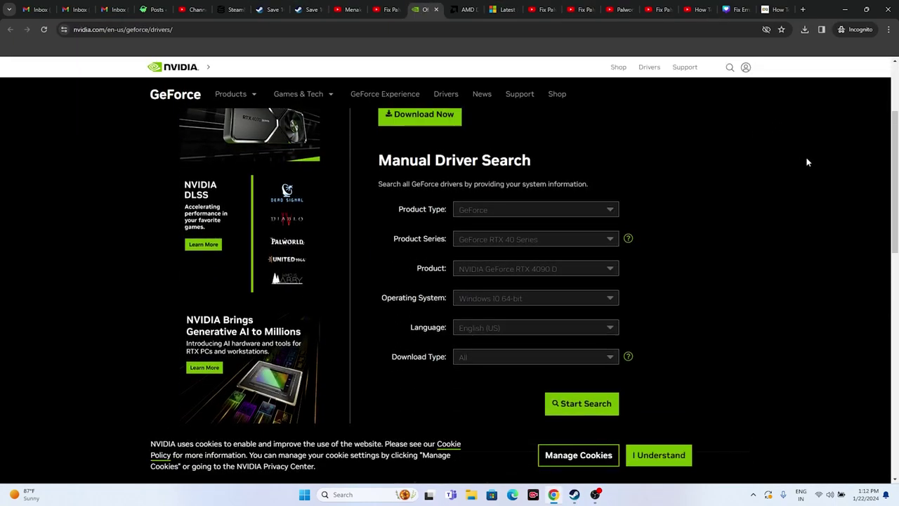
scroll(804, 163, "down", 2)
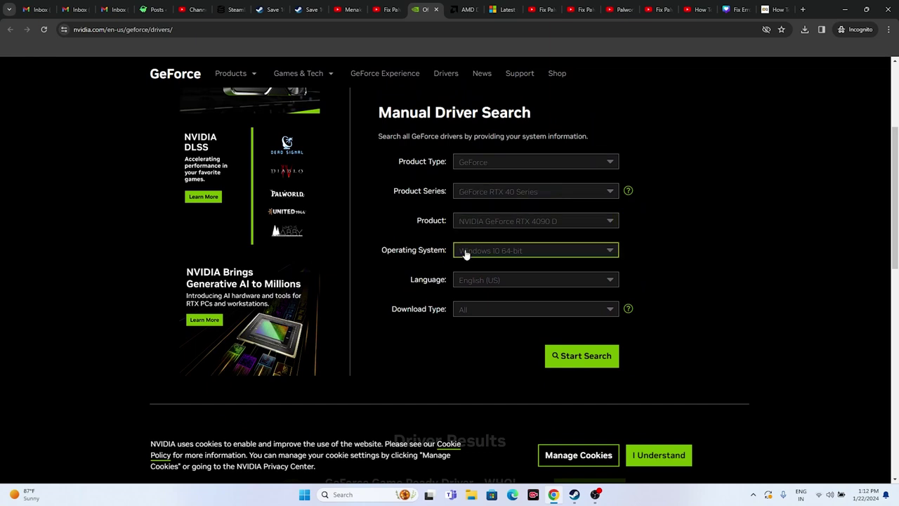
Examine the GeForce Driver Results and highlight the version of the January 17, 2024 Game Ready Driver
scroll(394, 195, "down", 2)
scroll(725, 206, "down", 4)
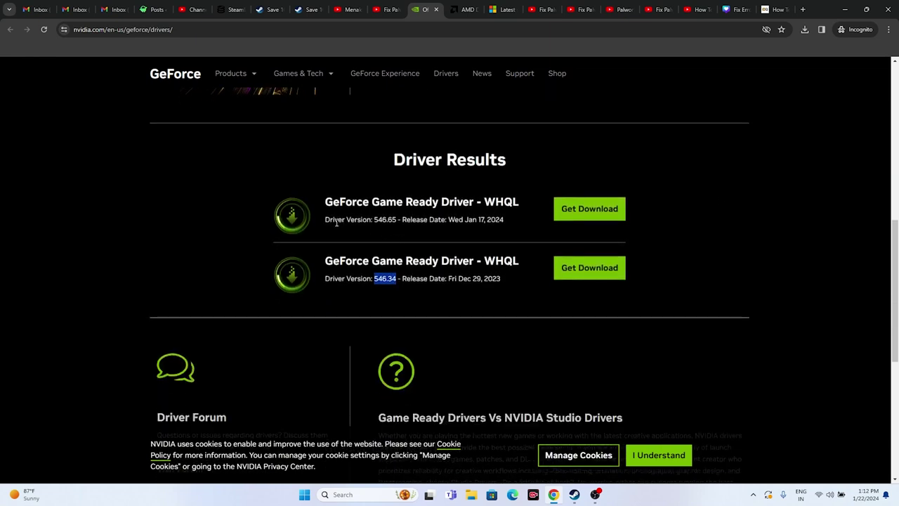
scroll(580, 175, "up", 3)
scroll(671, 200, "down", 3)
left_click_drag(325, 217, 395, 217)
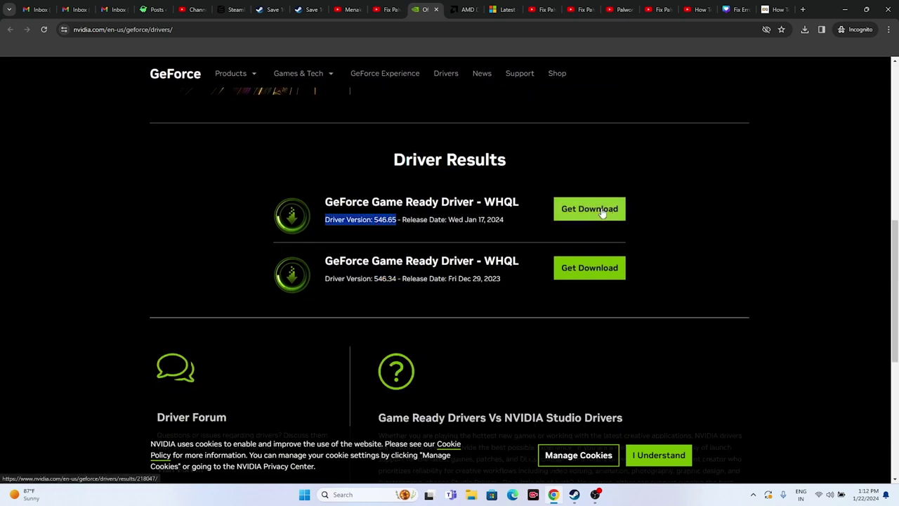
Highlight the version number and release date of the December 29, 2023 Game Ready Driver
left_click_drag(374, 278, 398, 279)
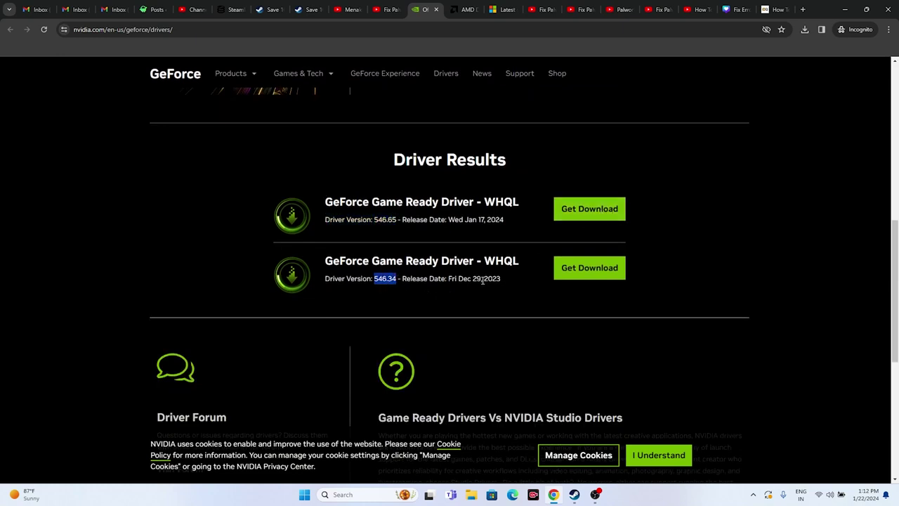
left_click_drag(476, 279, 500, 279)
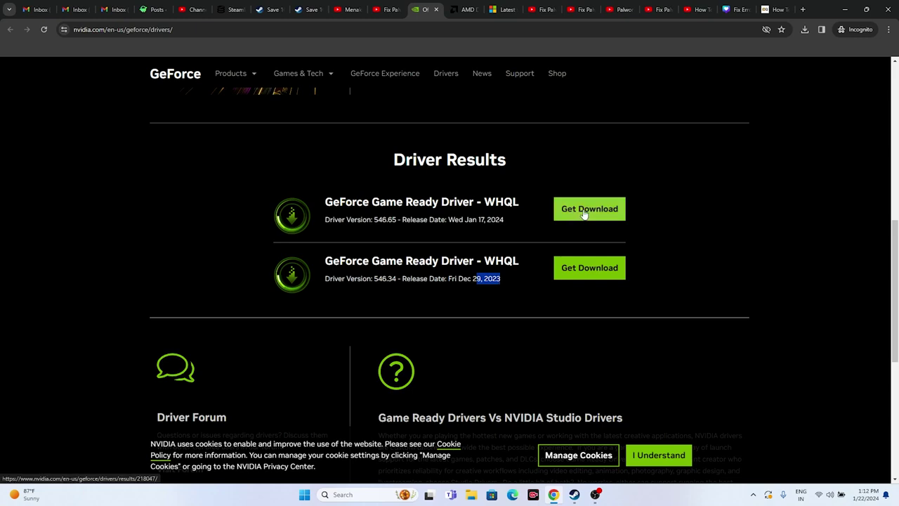
Open AMD's support page, submit the AMD Radeon RX 7600S selection, and review the Windows driver editions offered for it
left_click(465, 9)
scroll(215, 243, "down", 2)
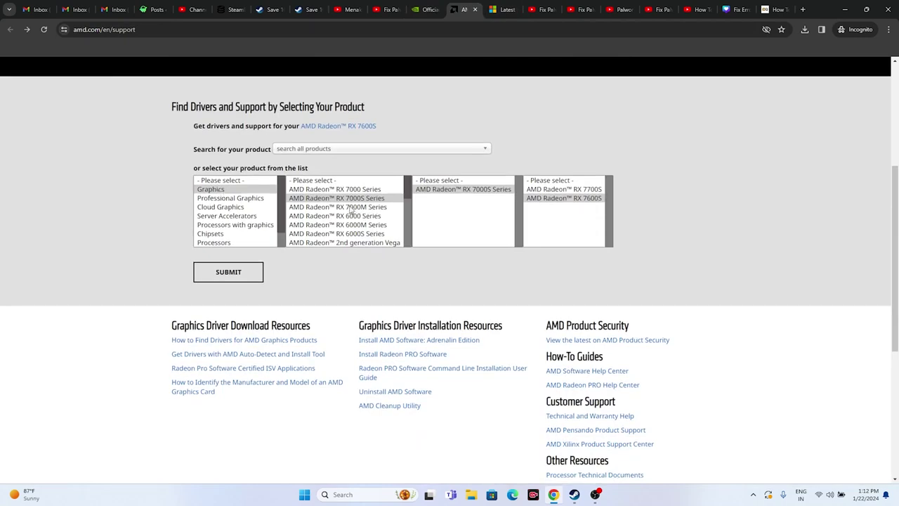
left_click(247, 277)
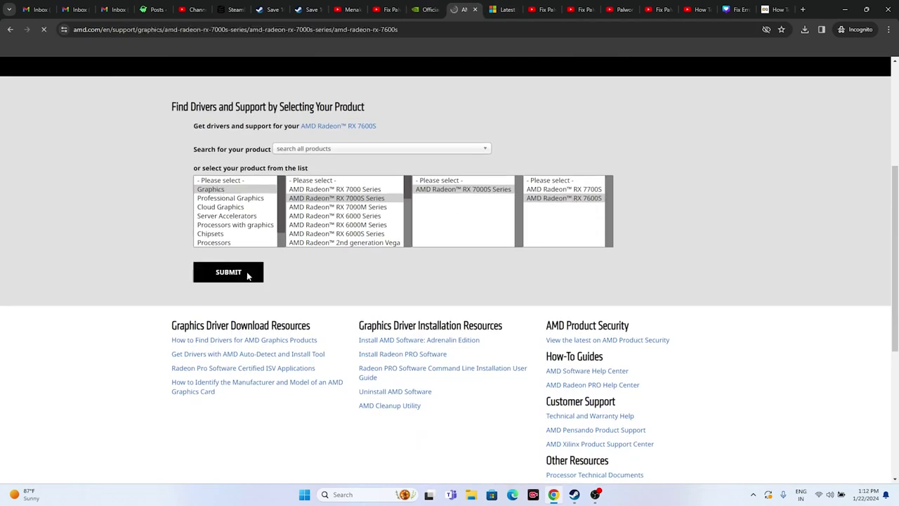
scroll(78, 147, "down", 2)
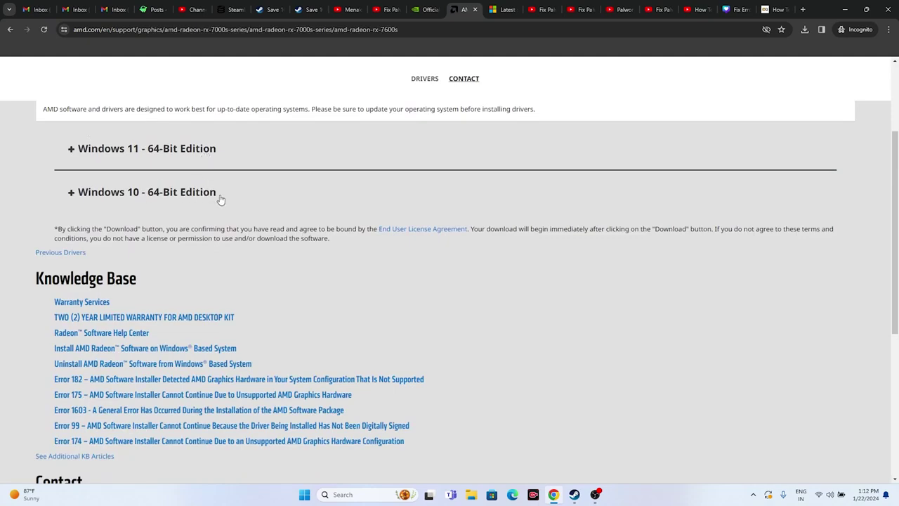
Open the Microsoft Visual C++ Redistributable page and examine the X64 and X86 download entries for Visual Studio 2015–2022
left_click(503, 9)
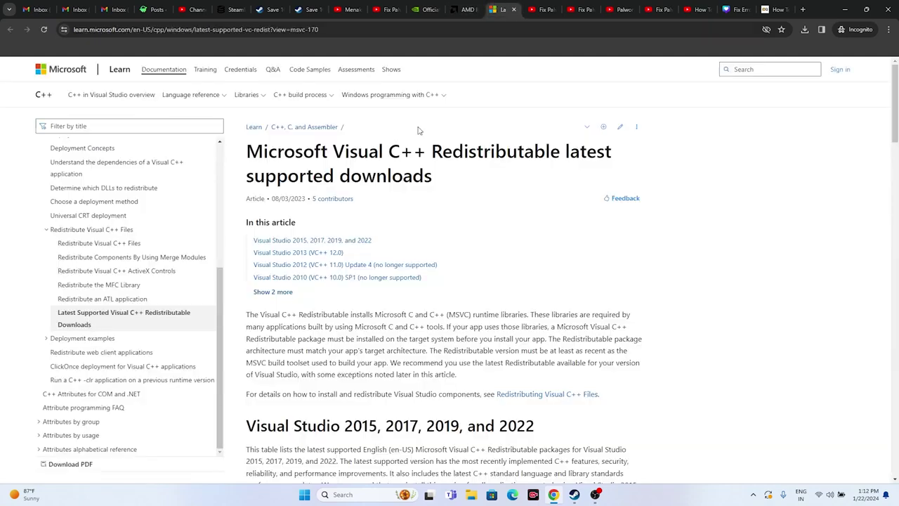
left_click_drag(434, 177, 253, 155)
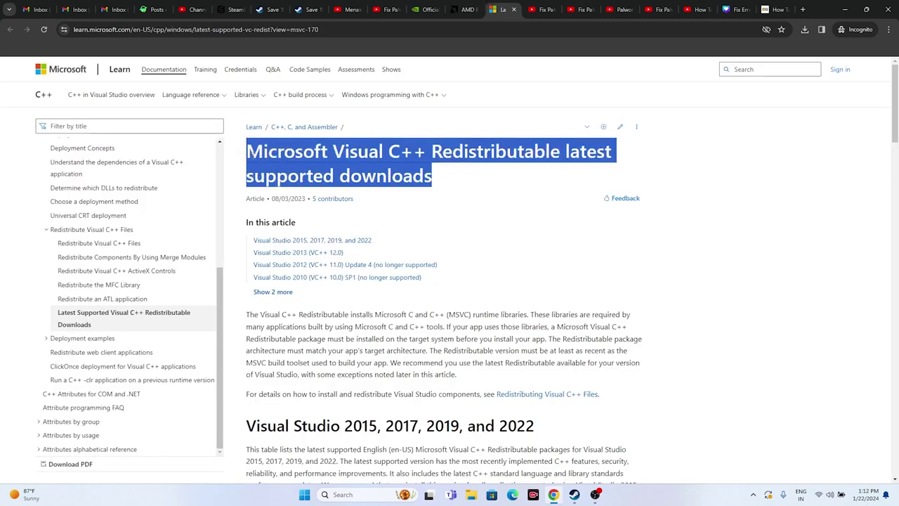
left_click(522, 183)
scroll(492, 189, "down", 7)
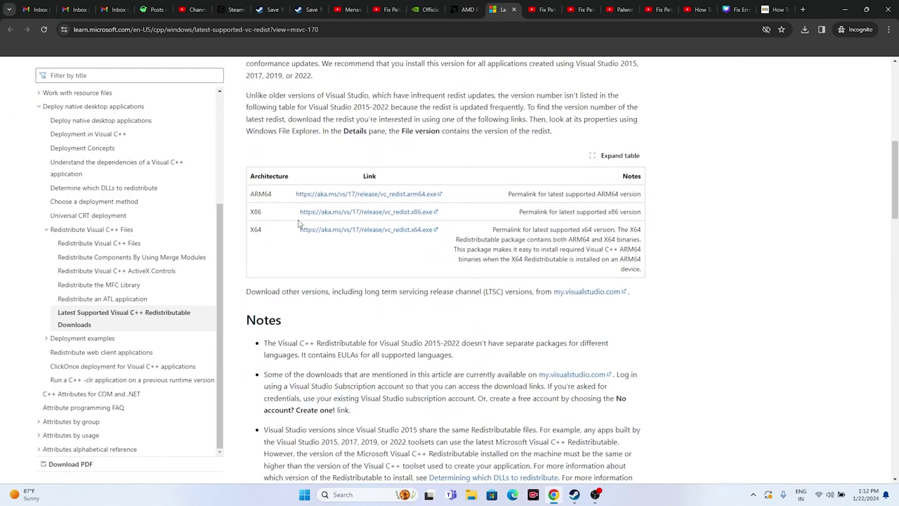
double_click(252, 231)
left_click(344, 245)
left_click_drag(251, 212, 269, 217)
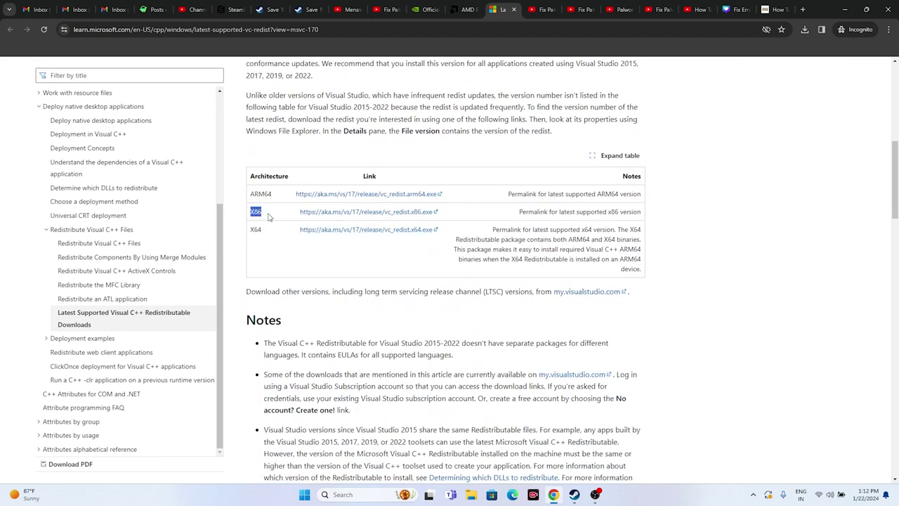
left_click(335, 256)
Minimize Chrome, switch to Steam, and view Palworld's management options, including Uninstall
left_click(845, 9)
left_click(575, 494)
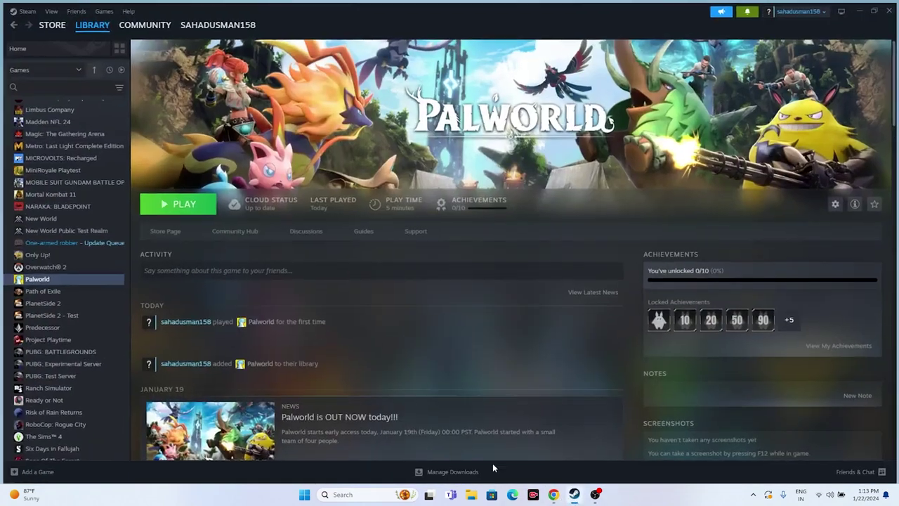
right_click(54, 279)
mouse_move(72, 334)
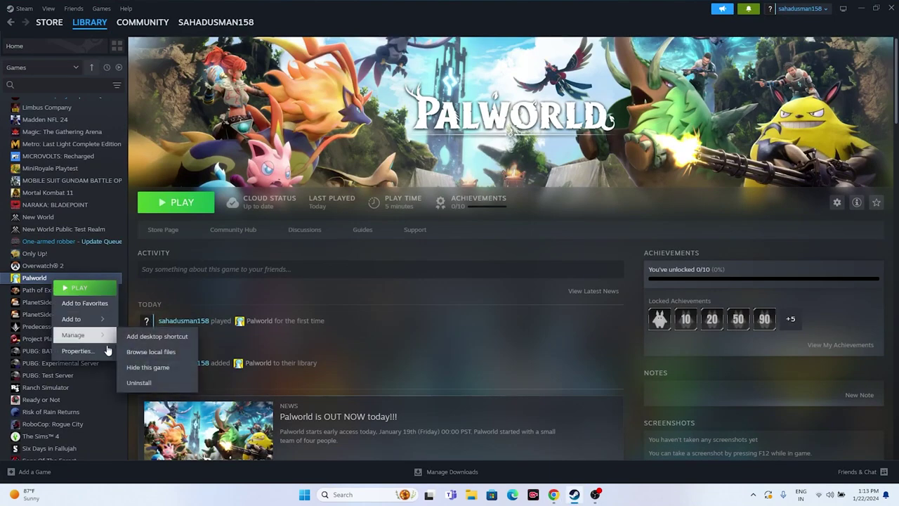
left_click(140, 383)
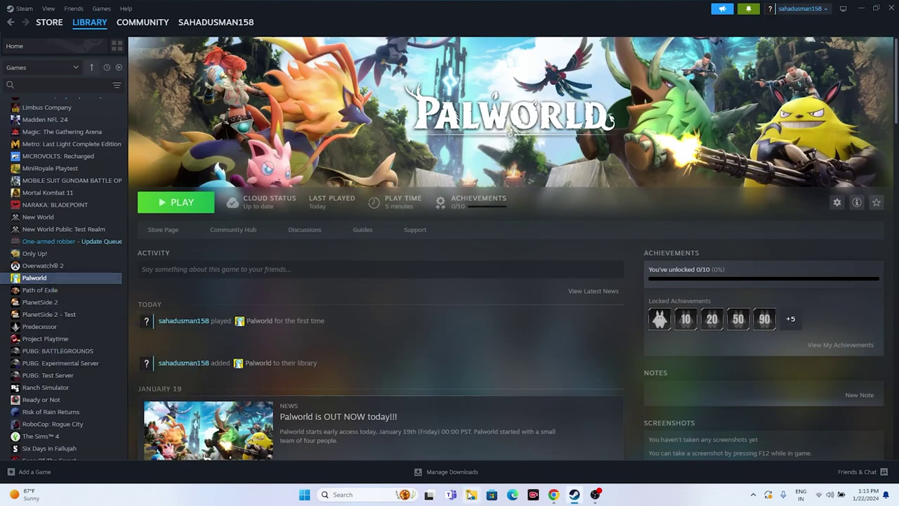
Open File Explorer at This PC, check the free space on Local Disk (C:), and close the window
key("super+e")
left_click(35, 328)
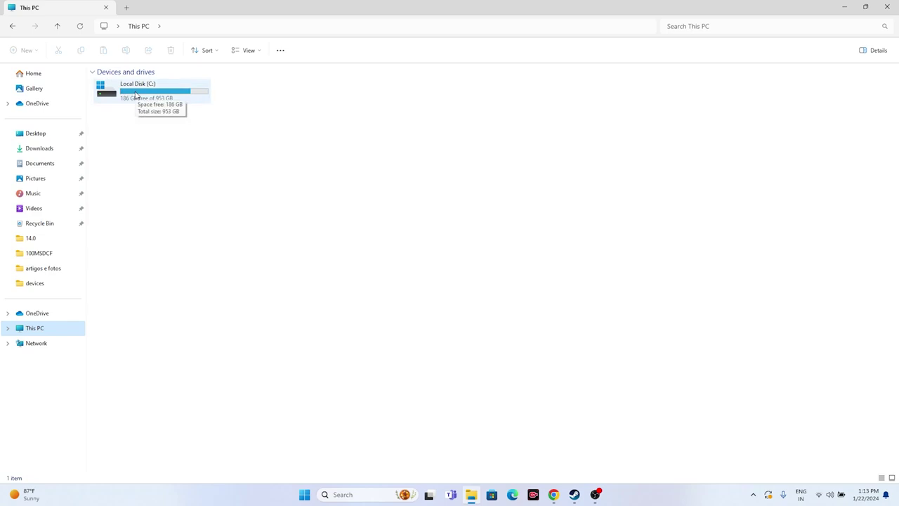
left_click(889, 7)
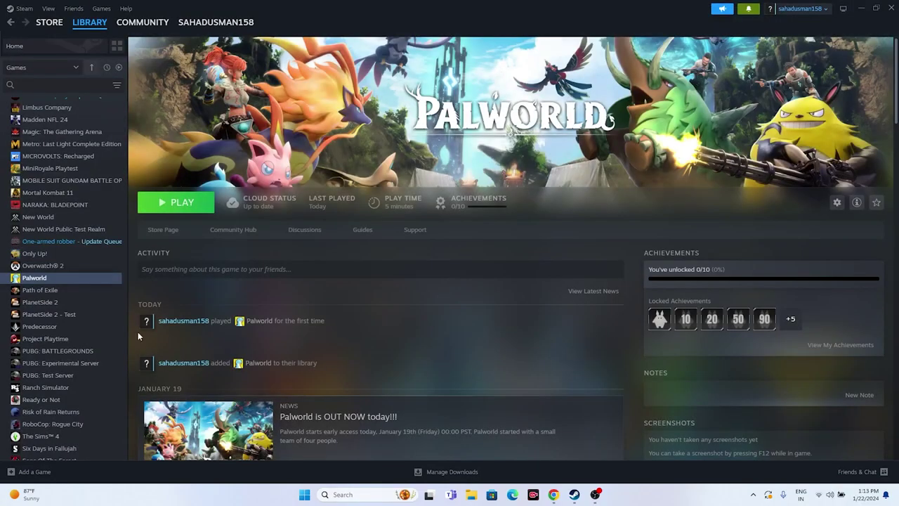
Verify the integrity of Palworld's installed game files in its Steam properties, and close the properties window
right_click(44, 281)
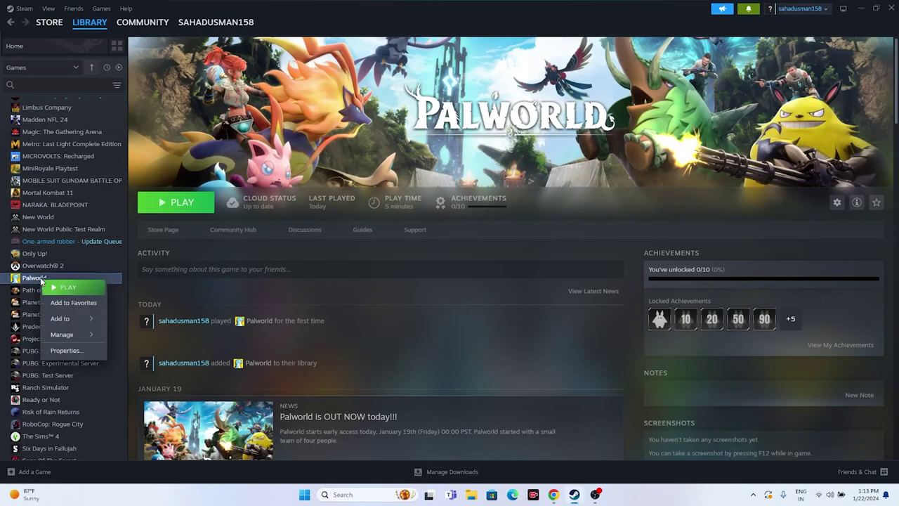
left_click(64, 351)
left_click(283, 180)
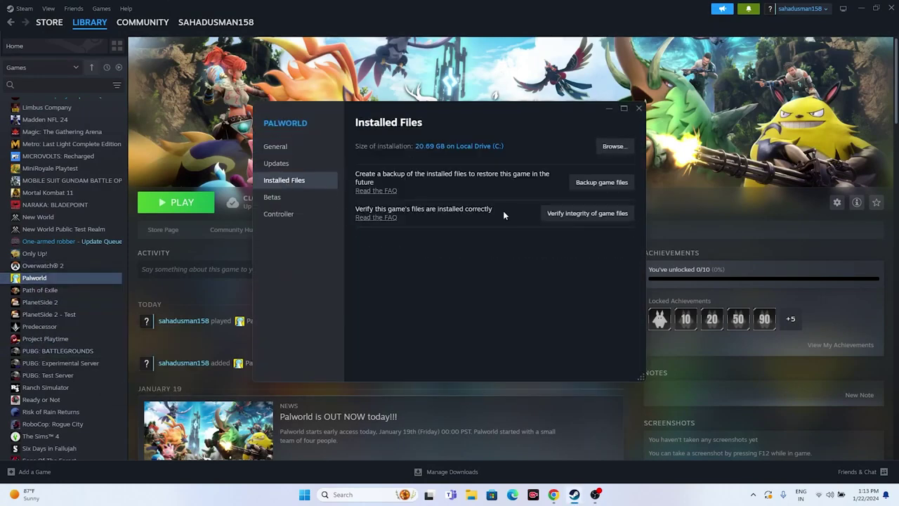
left_click(580, 213)
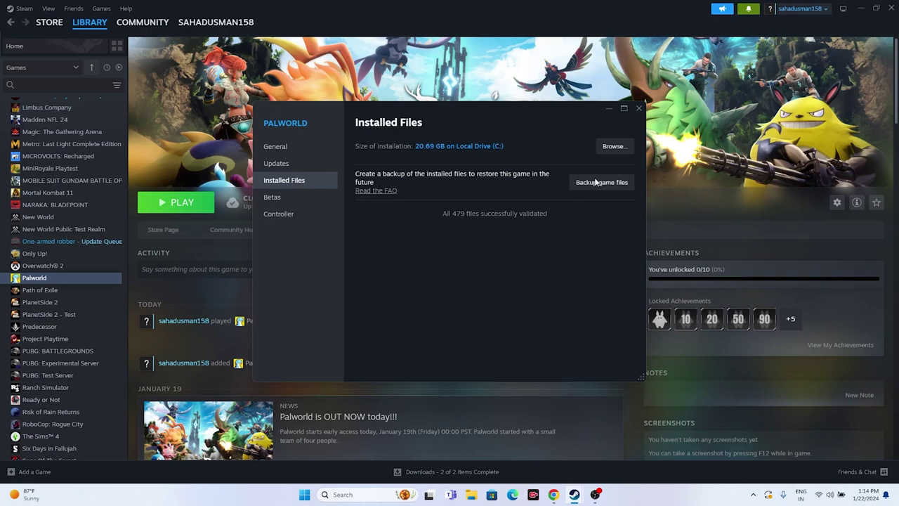
left_click(638, 107)
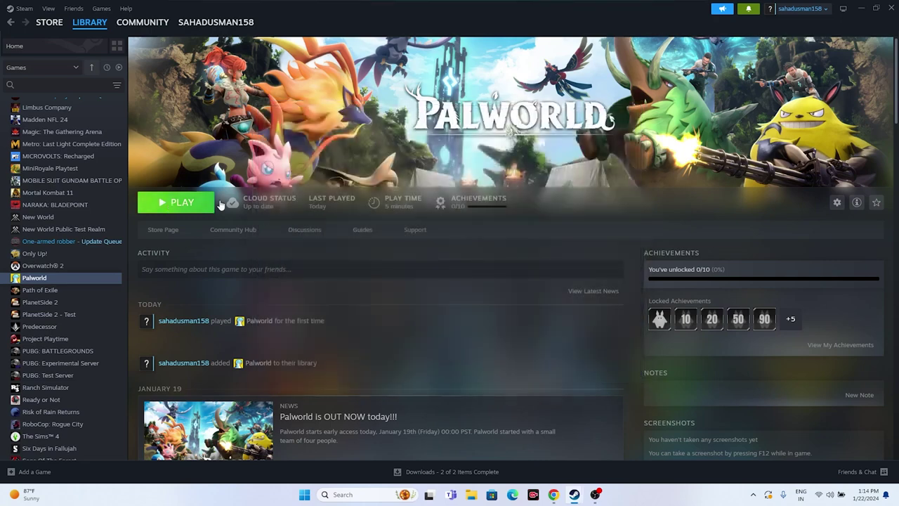